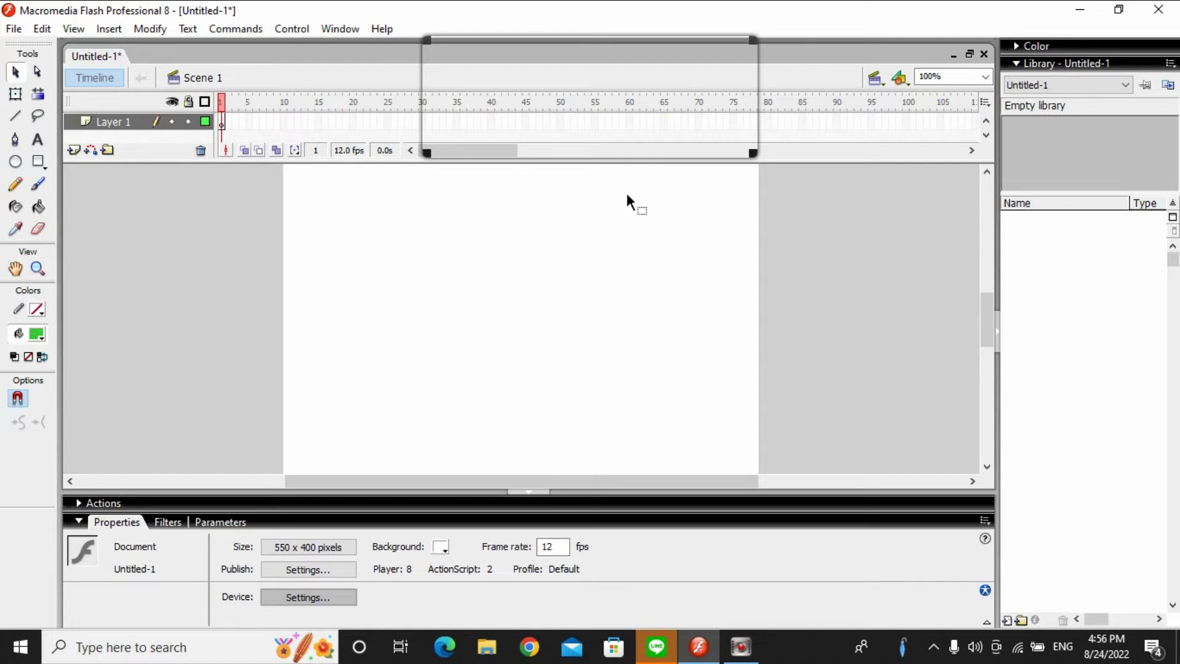
Step: Draw an orange circle about 77 px wide without a stroke near the stage's upper-left corner using the Oval tool
{"action": "left_click", "coordinate": [740, 646]}
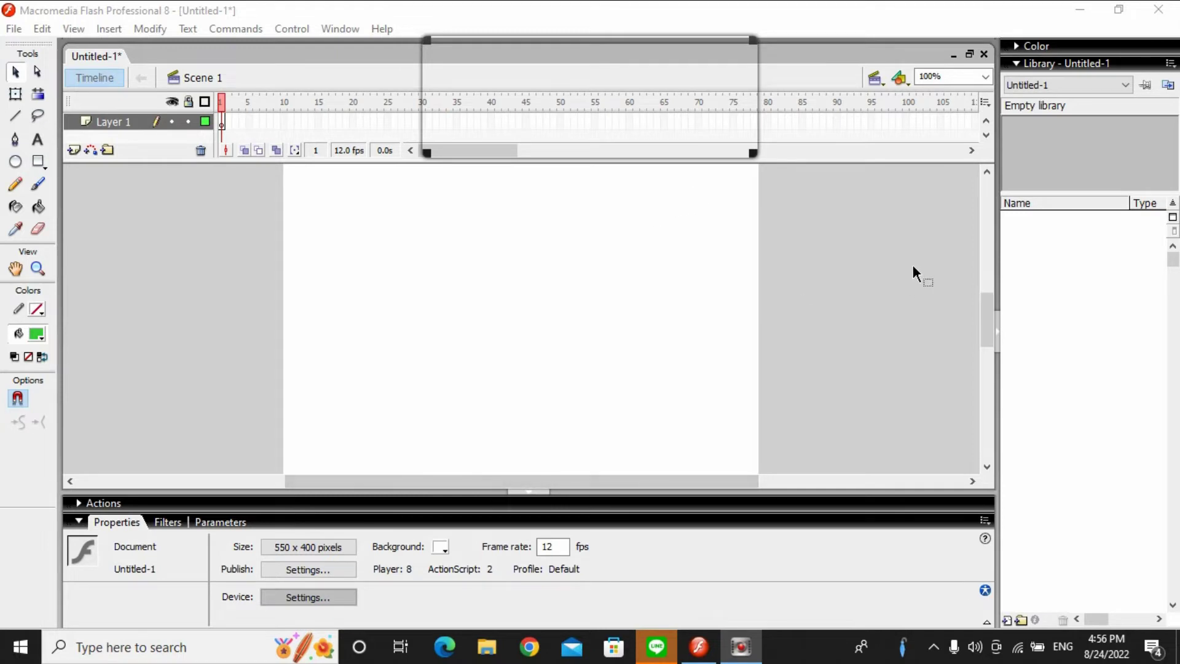
{"action": "mouse_move", "coordinate": [986, 324]}
{"action": "left_mouse_down"}
{"action": "mouse_move", "coordinate": [987, 303]}
{"action": "mouse_move", "coordinate": [987, 323]}
{"action": "left_mouse_up"}
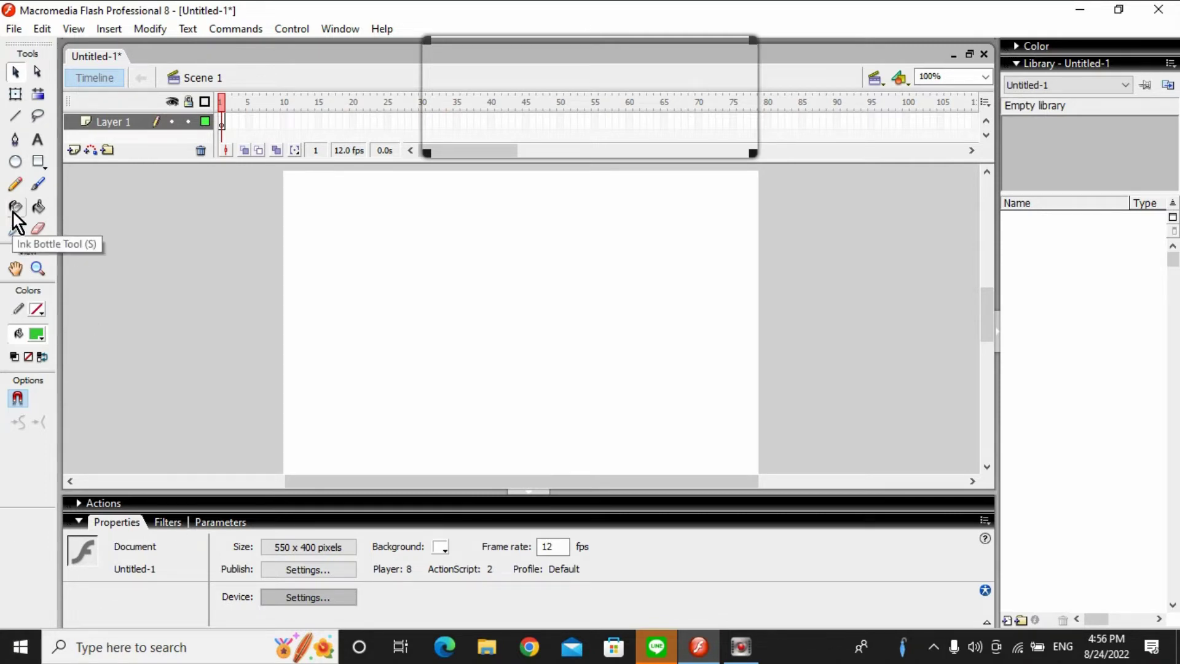
{"action": "left_click", "coordinate": [14, 164]}
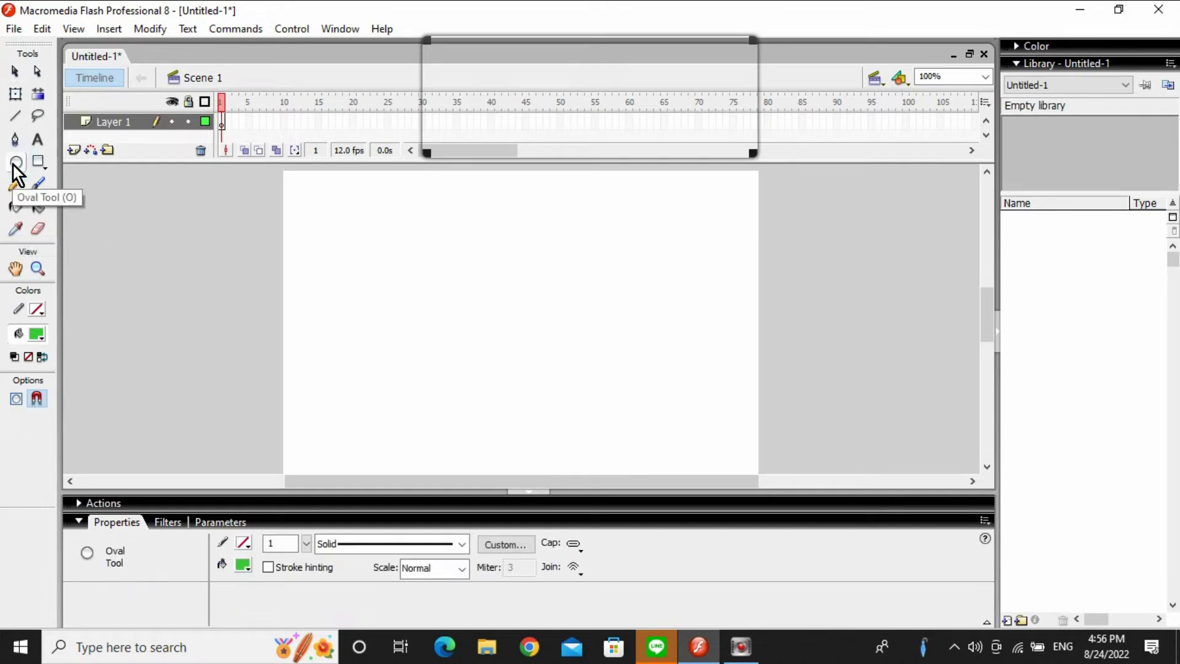
{"action": "left_click", "coordinate": [35, 311]}
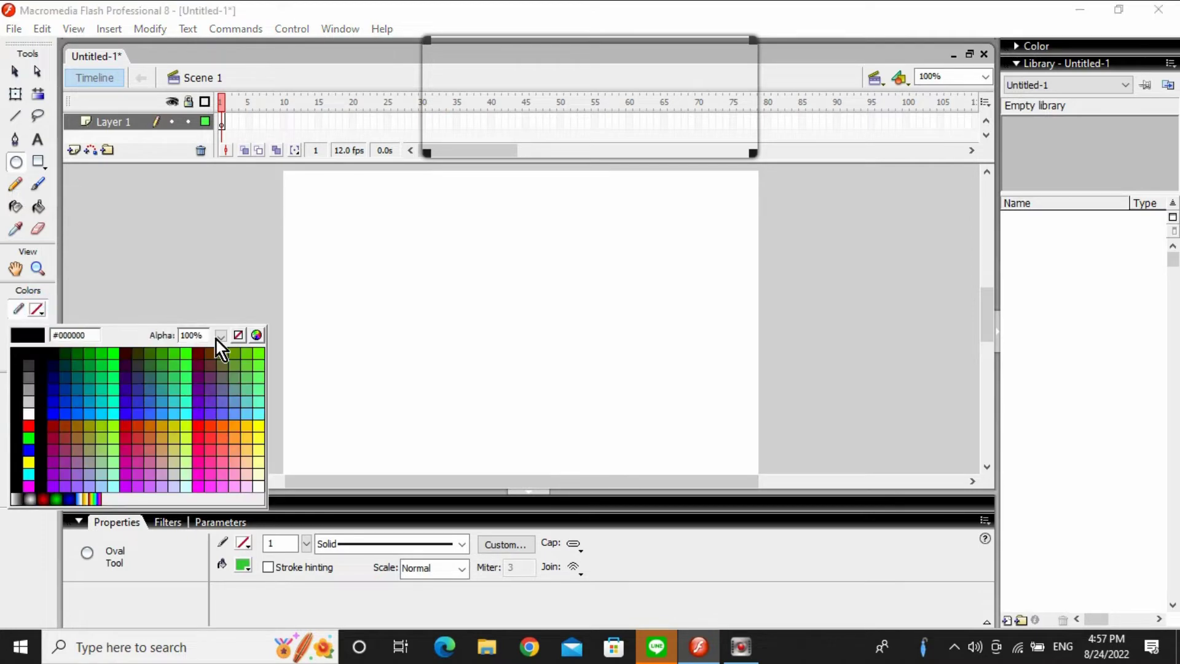
{"action": "left_click", "coordinate": [237, 337]}
{"action": "left_click", "coordinate": [37, 332]}
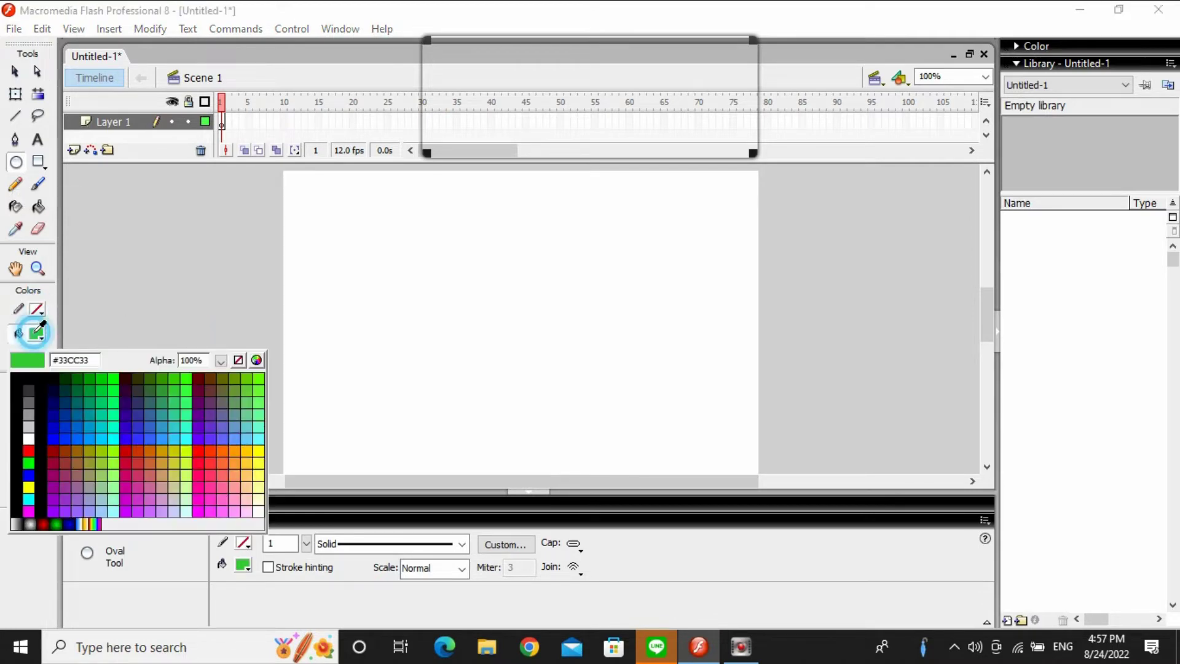
{"action": "left_click", "coordinate": [223, 445]}
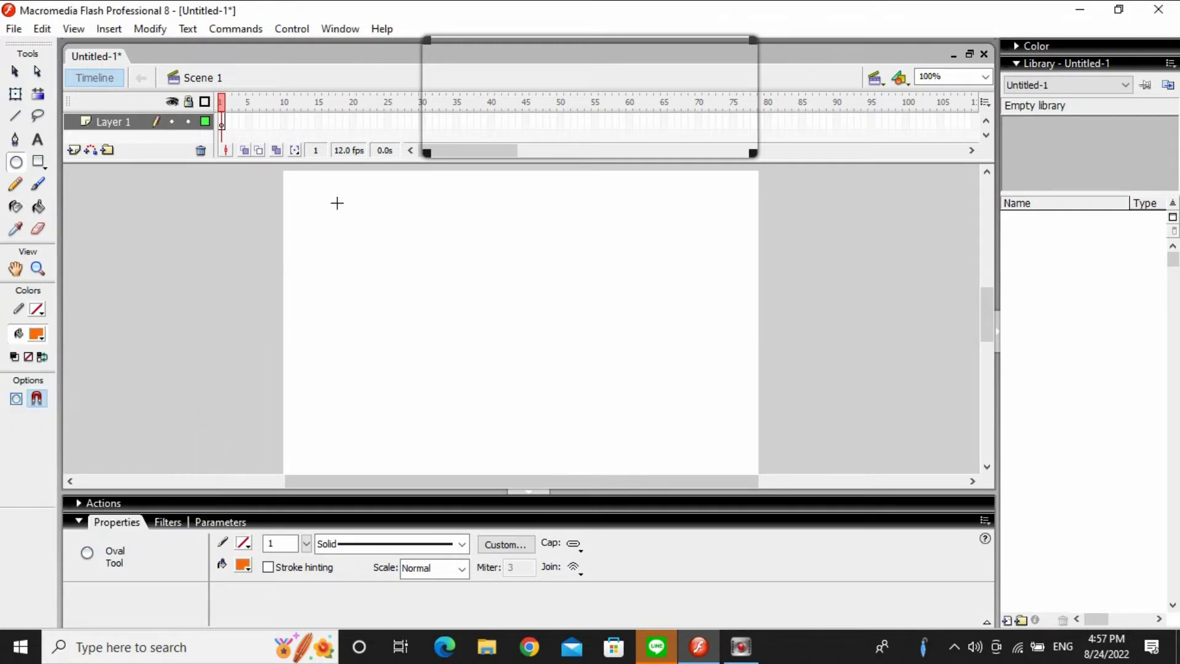
{"action": "left_click_drag", "start_coordinate": [312, 177], "coordinate": [374, 250]}
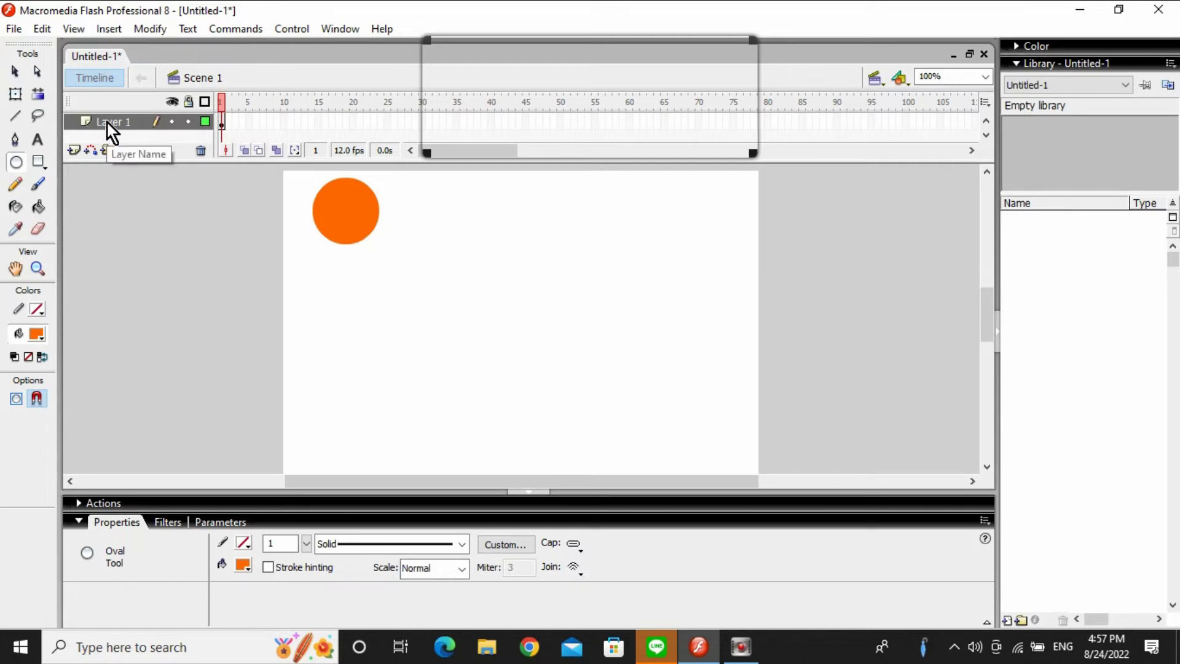
Step: Create a motion tween on frame 1 of Layer 1
{"action": "right_click", "coordinate": [222, 121]}
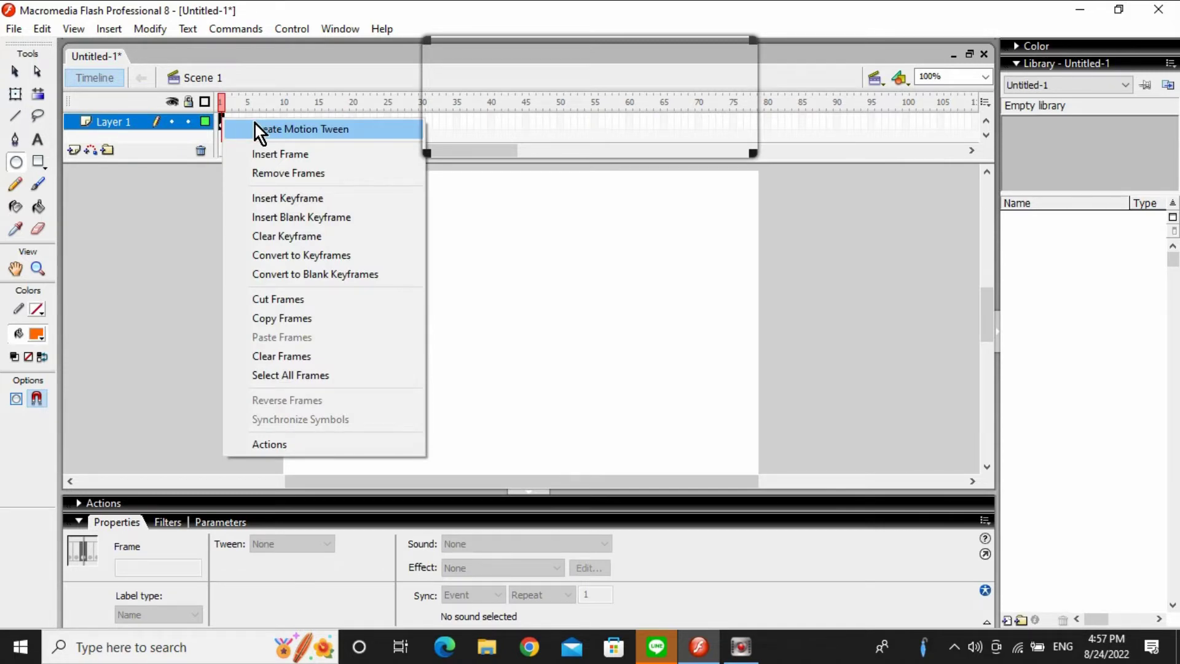
{"action": "left_click", "coordinate": [226, 106]}
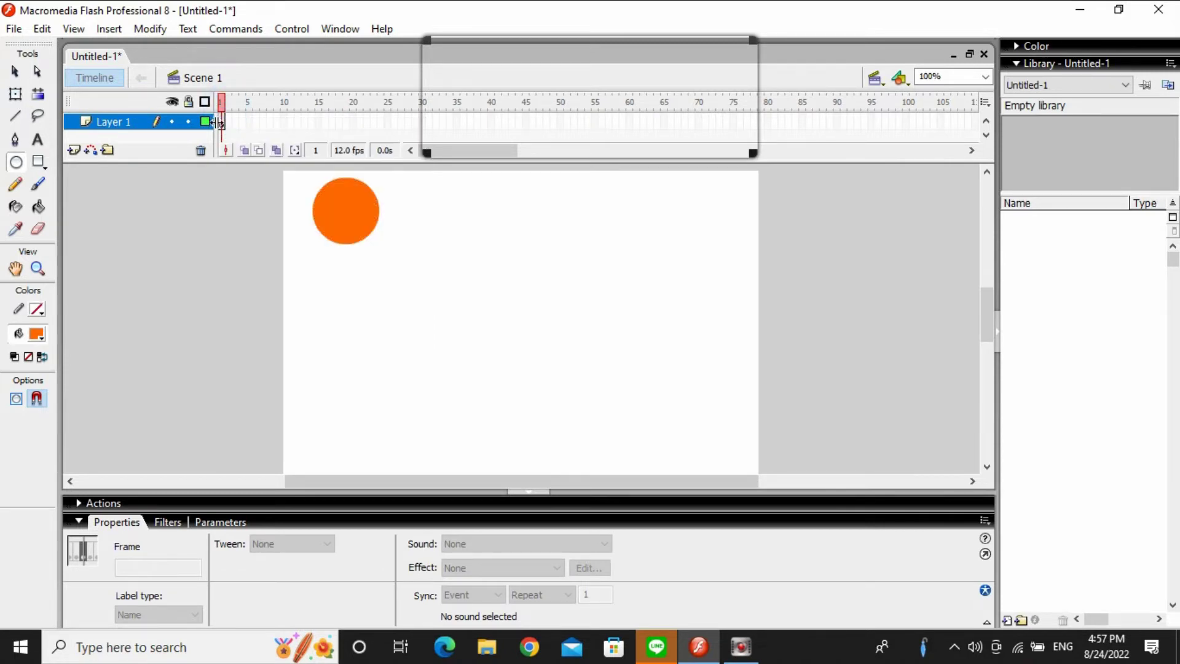
{"action": "left_click", "coordinate": [221, 120]}
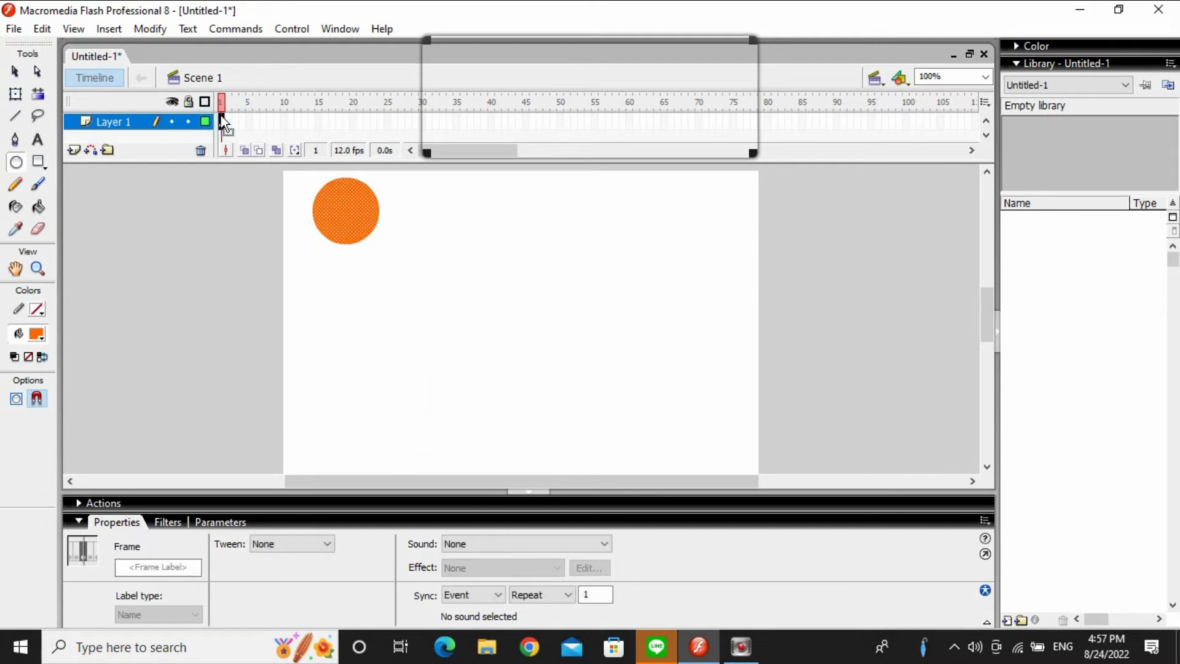
{"action": "right_click", "coordinate": [222, 120]}
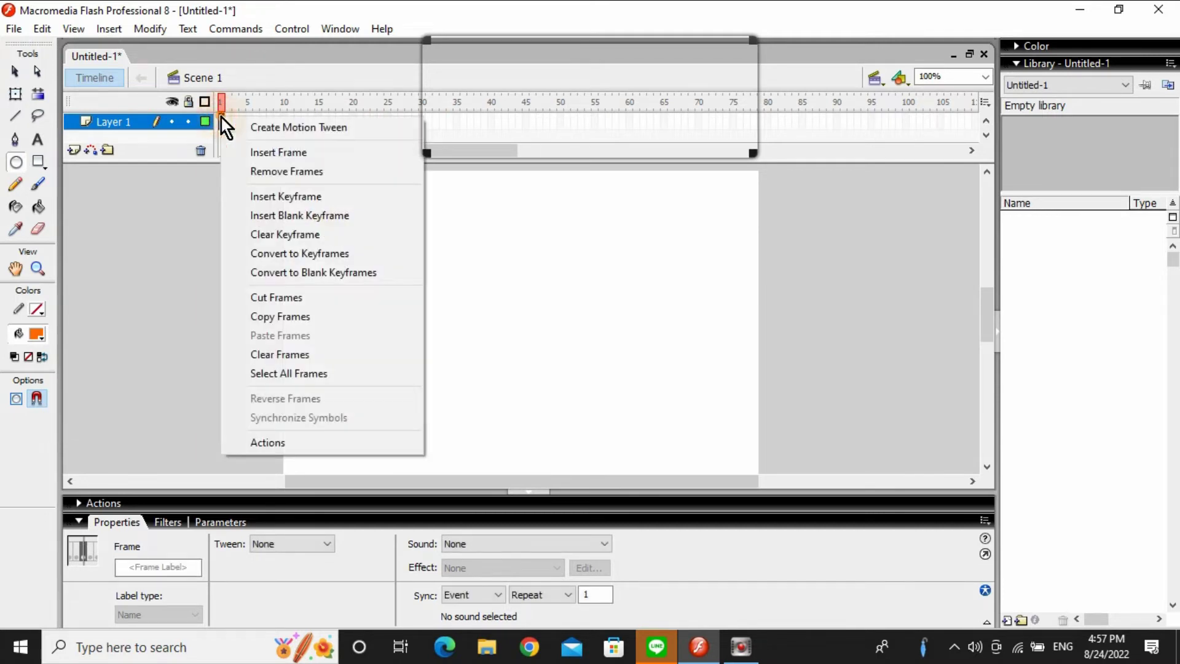
{"action": "left_click", "coordinate": [270, 131]}
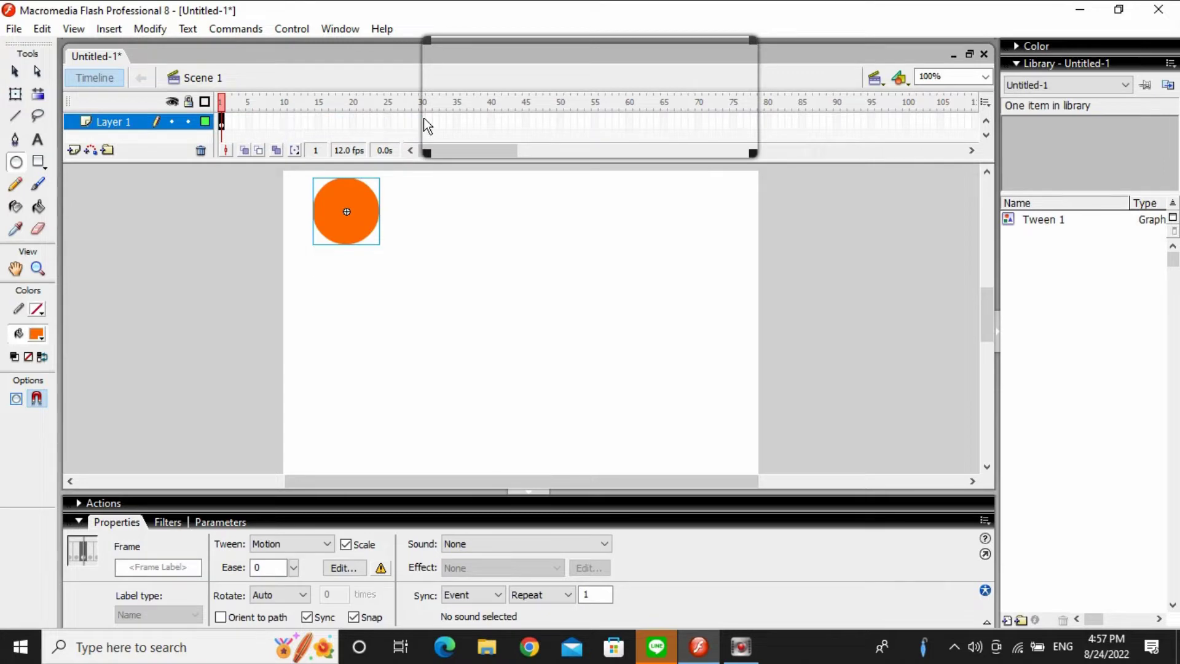
Step: Insert a keyframe at frame 40 of Layer 1
{"action": "left_click", "coordinate": [504, 114]}
{"action": "left_click", "coordinate": [489, 117]}
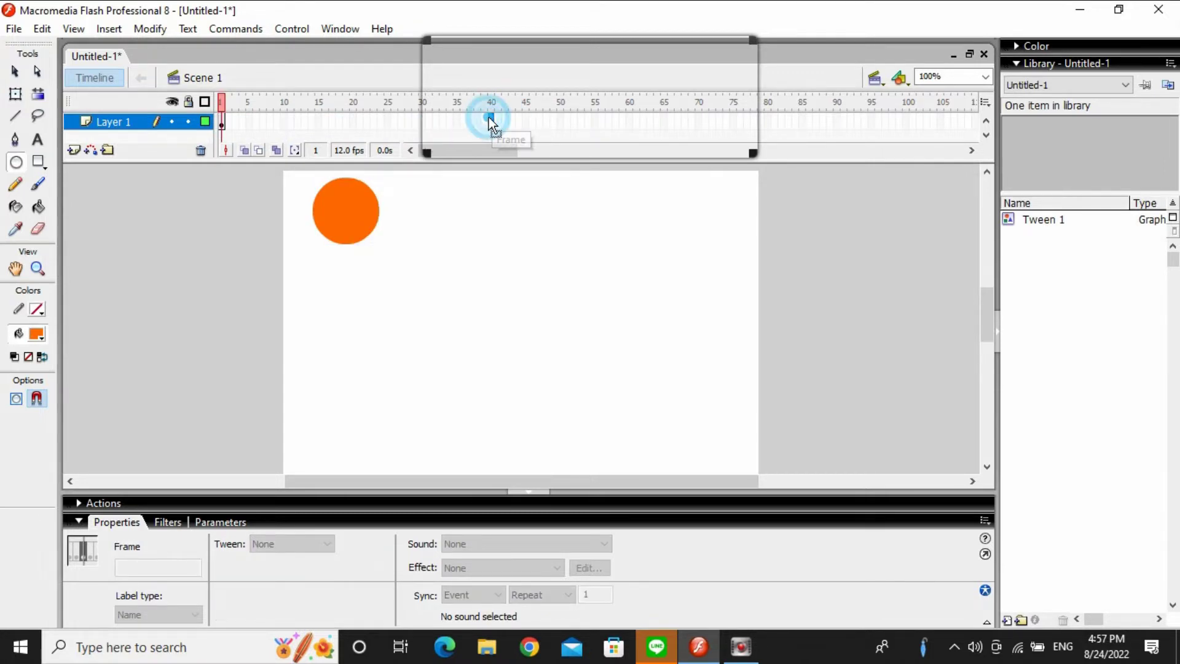
{"action": "right_click", "coordinate": [488, 117]}
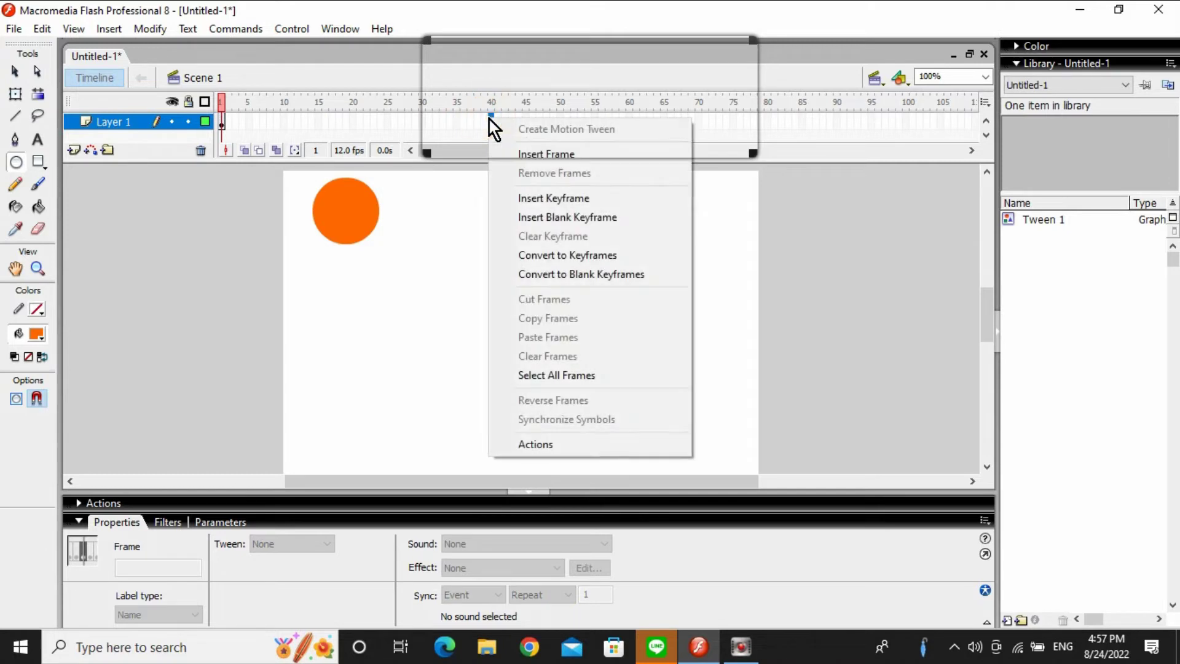
{"action": "left_click", "coordinate": [536, 200]}
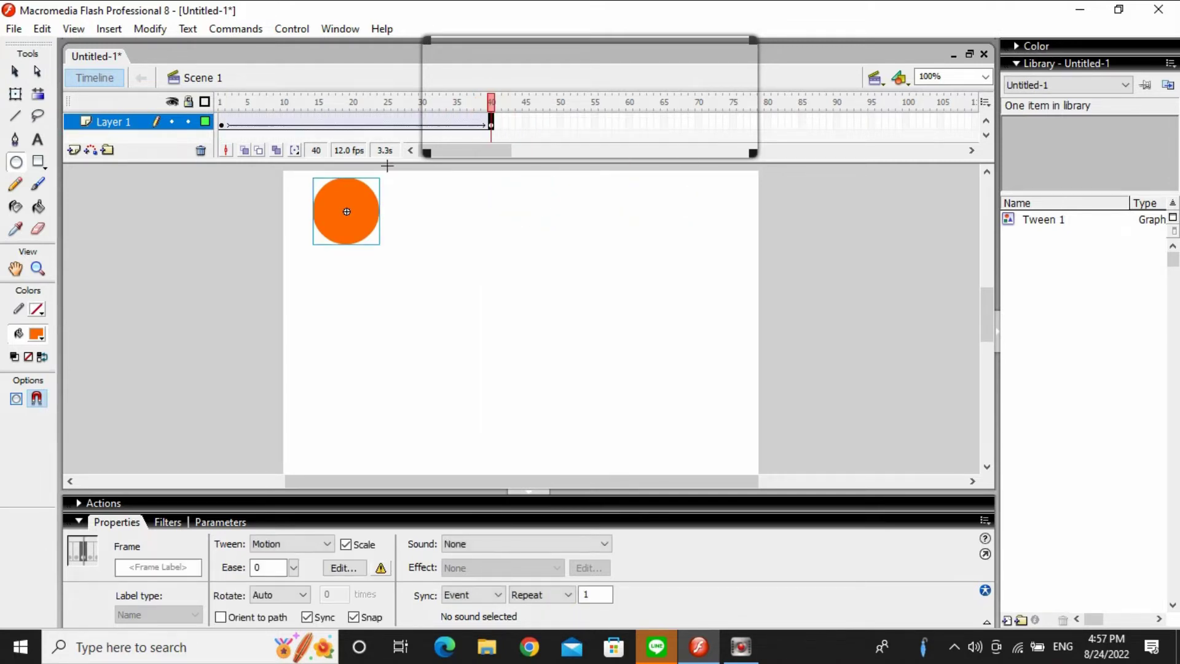
Step: Move the circle at frame 40 down to the stage's lower-left corner, at about X 14, Y 287
{"action": "left_click", "coordinate": [224, 123]}
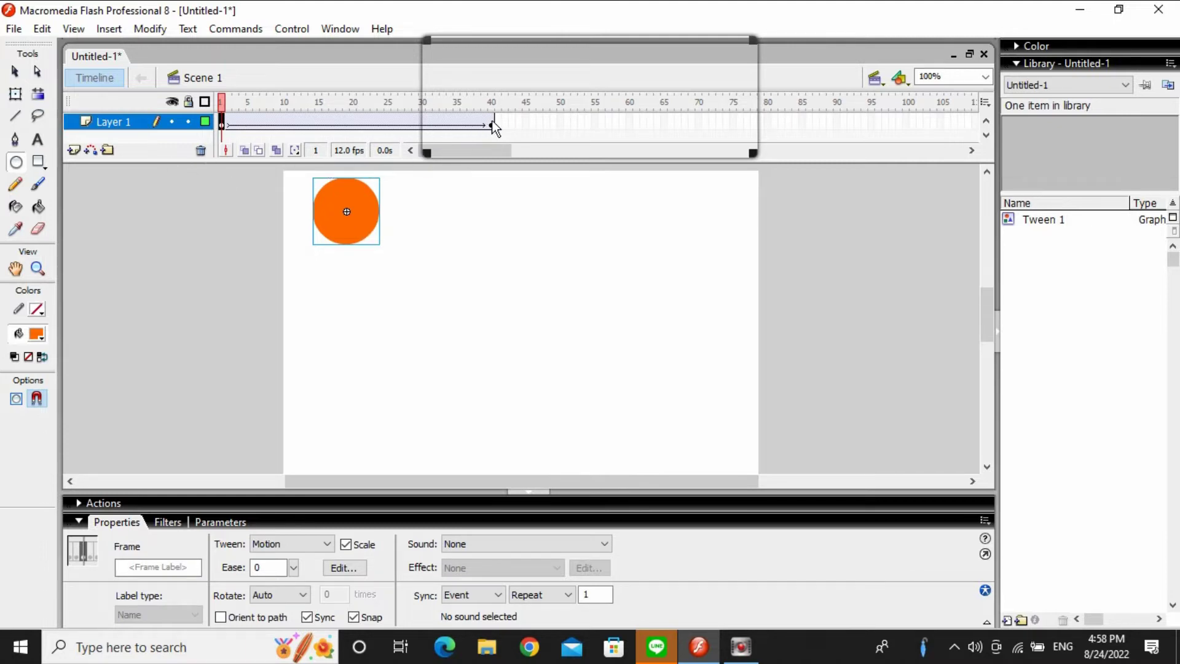
{"action": "left_click", "coordinate": [14, 74]}
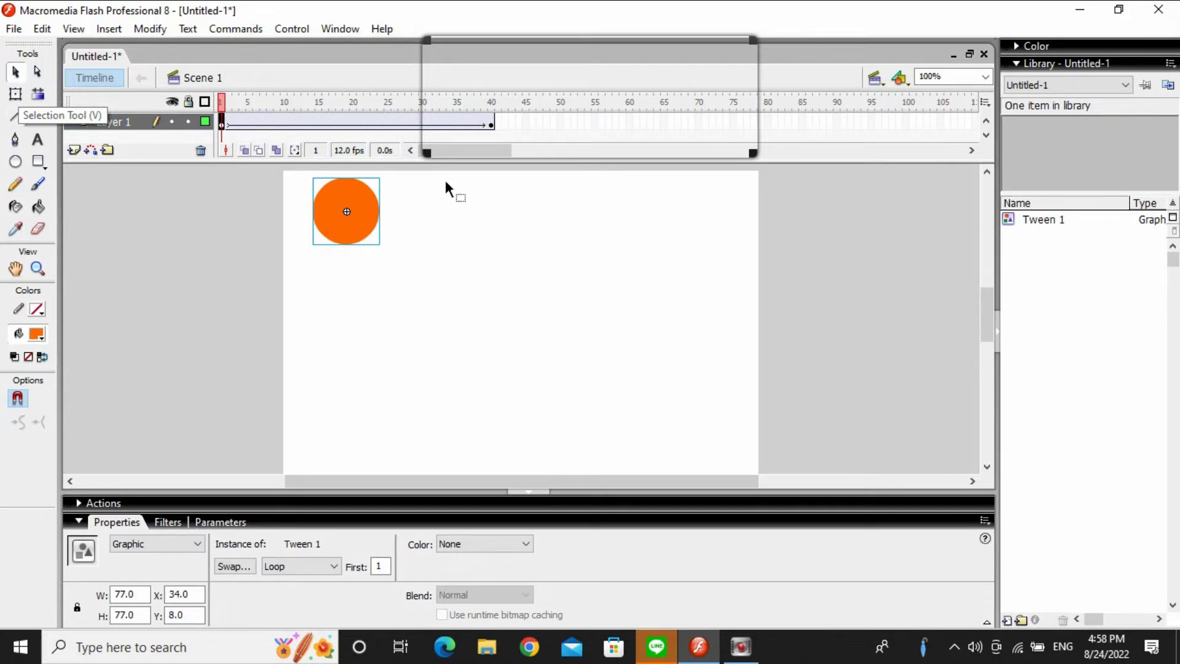
{"action": "left_click", "coordinate": [492, 125]}
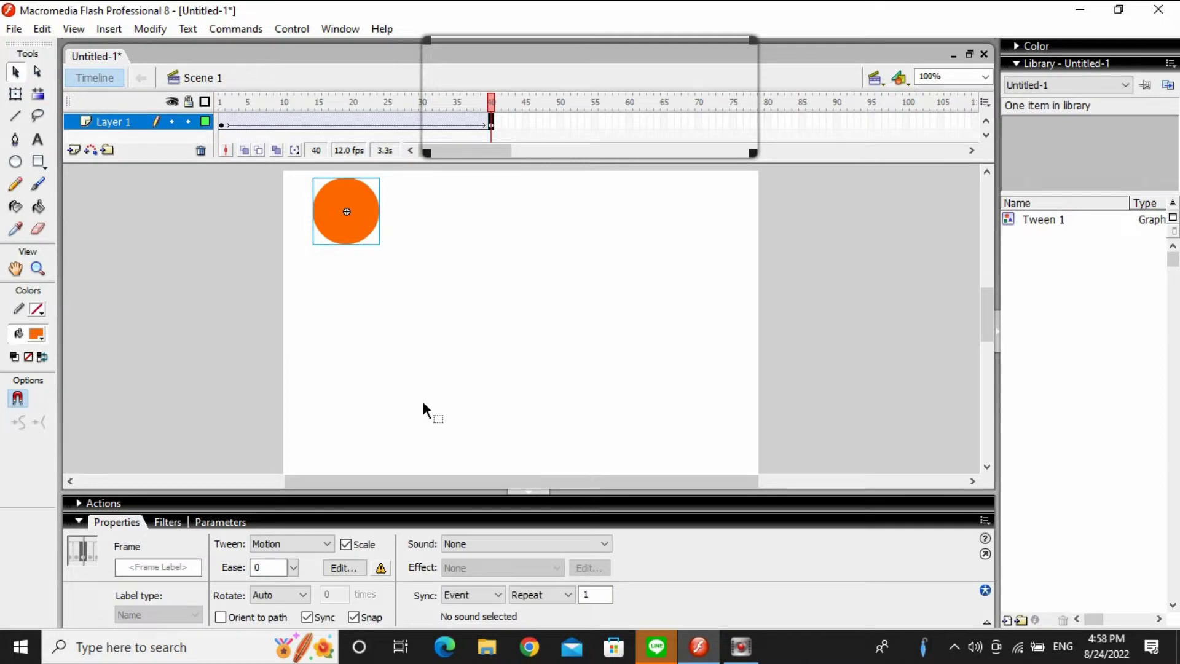
{"action": "left_click_drag", "start_coordinate": [360, 227], "coordinate": [339, 466]}
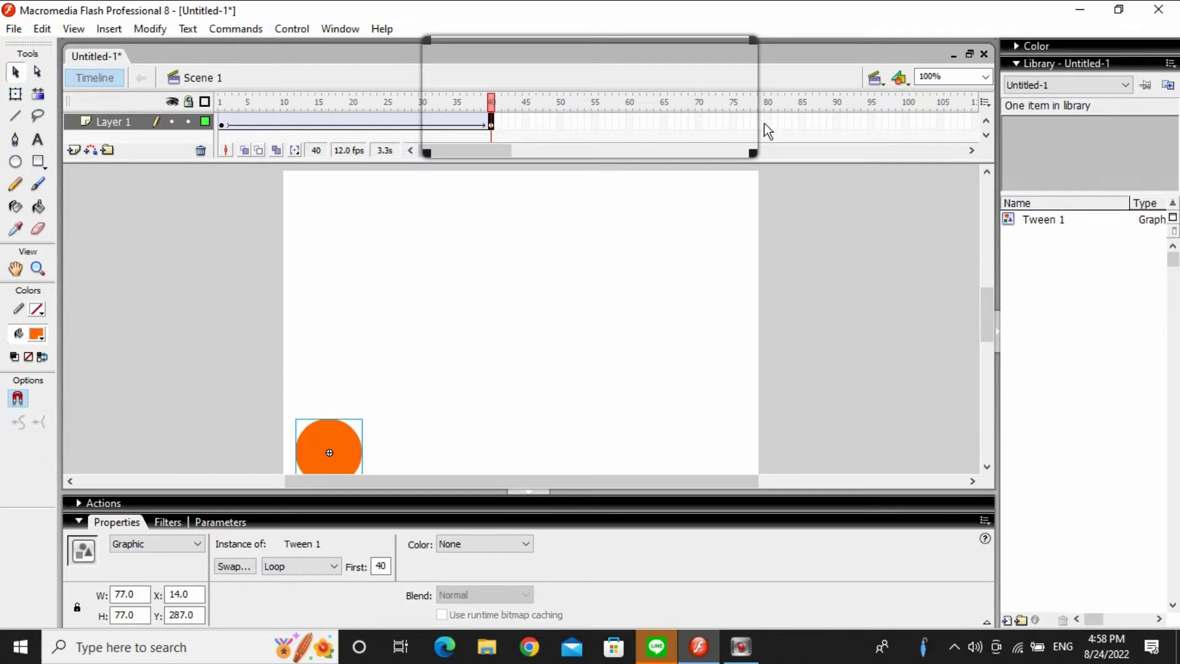
Step: Insert a keyframe at frame 80 and move the circle to the stage's lower-right corner, at about X 463, Y 271
{"action": "left_click", "coordinate": [596, 123]}
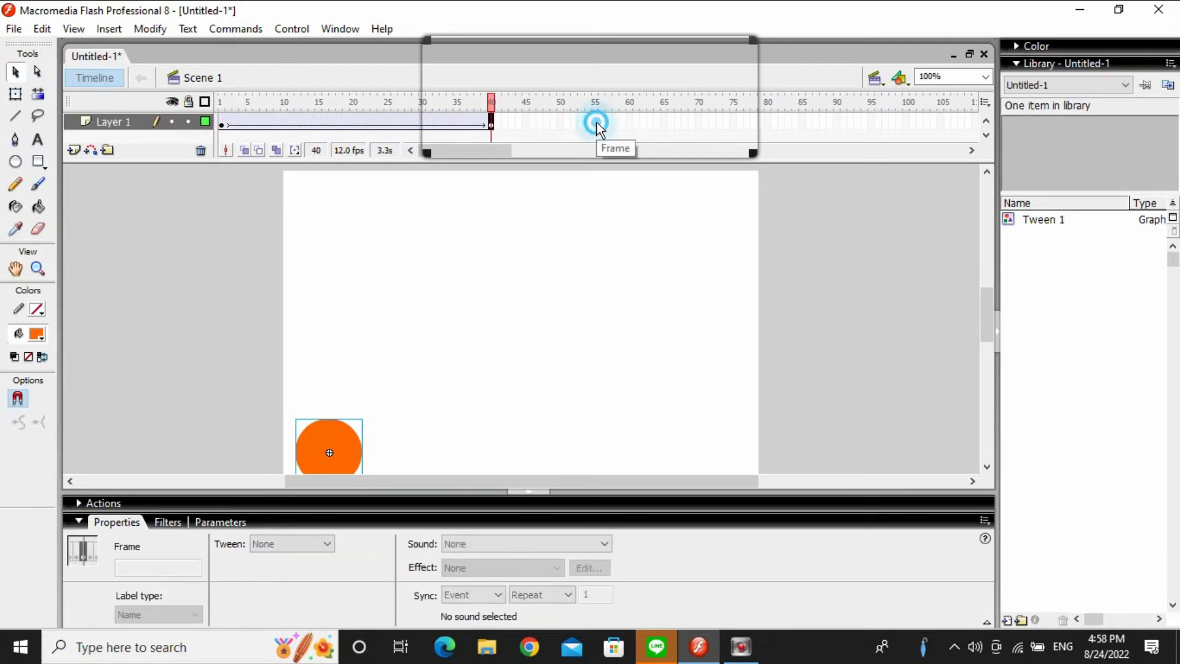
{"action": "right_click", "coordinate": [769, 121]}
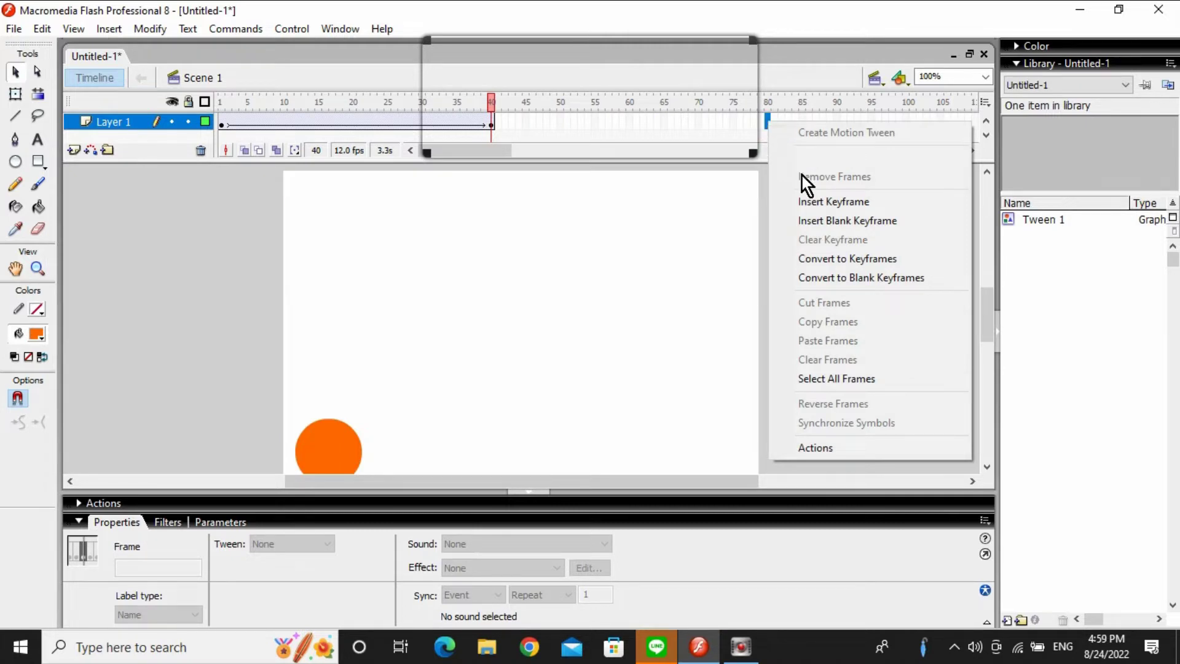
{"action": "left_click", "coordinate": [824, 206]}
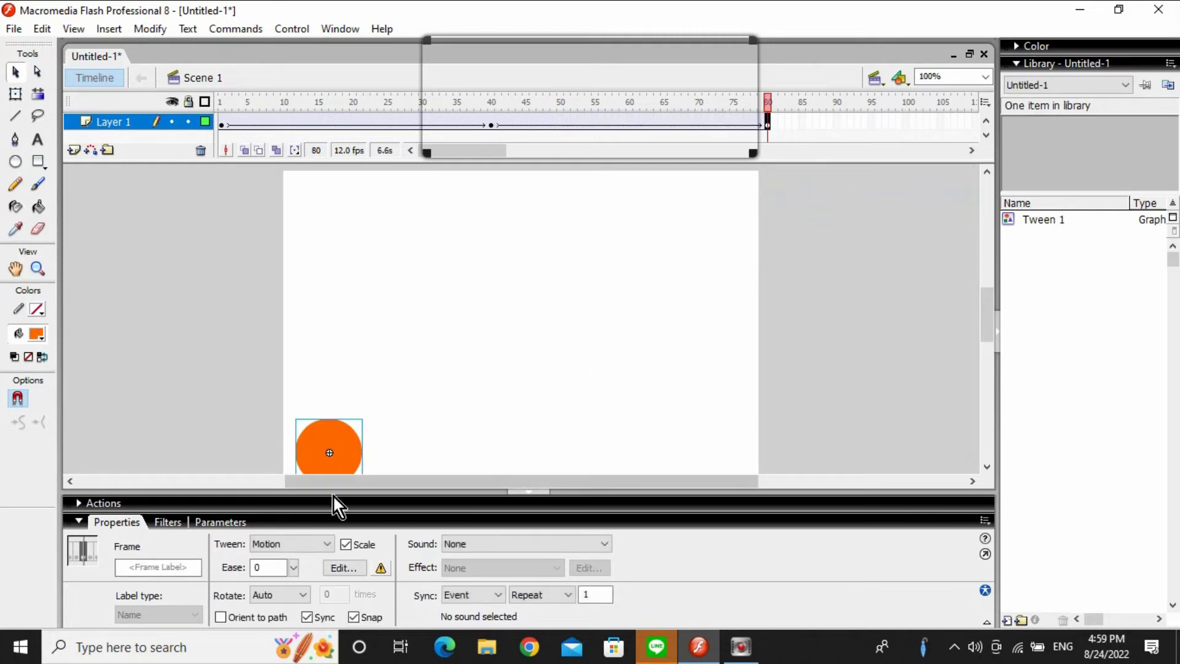
{"action": "left_click_drag", "start_coordinate": [352, 458], "coordinate": [702, 457]}
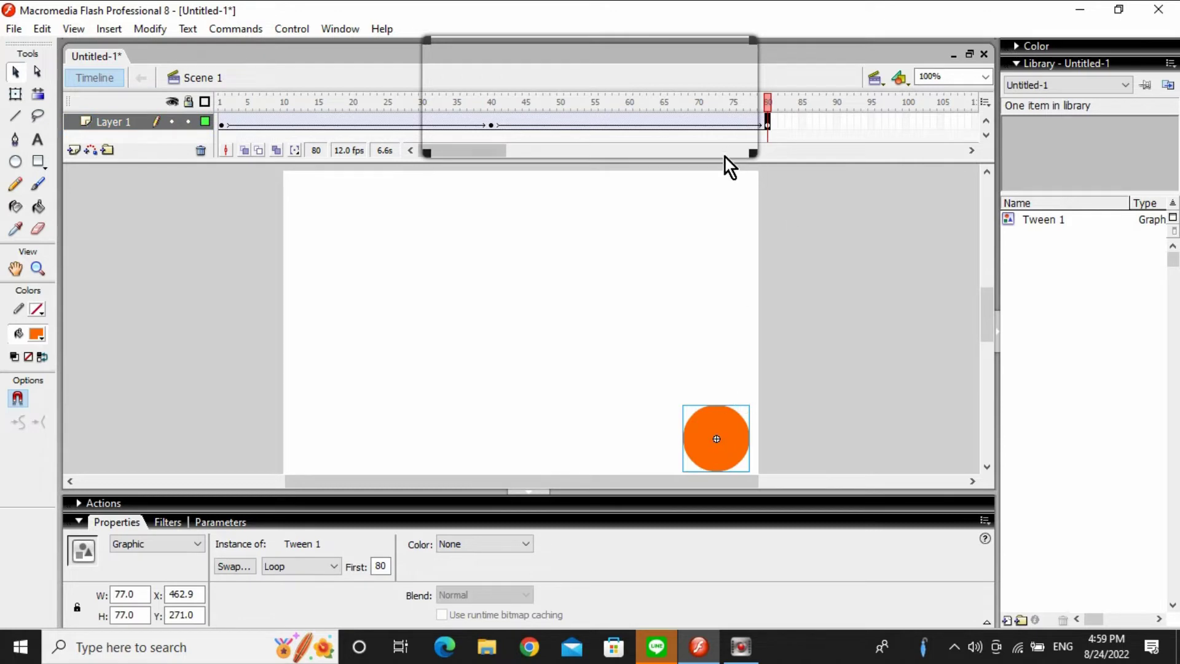
Step: Insert a keyframe at frame 120 and move the circle to the stage's upper-right corner, at about X 467, Y 5
{"action": "left_click_drag", "start_coordinate": [484, 151], "coordinate": [514, 170]}
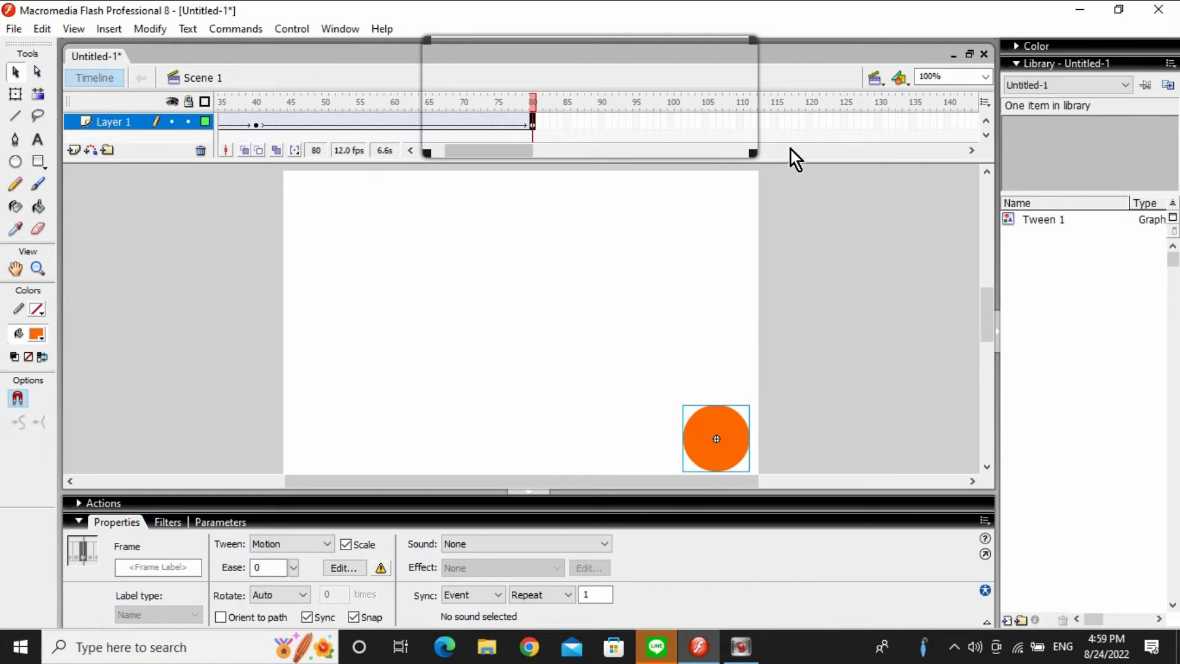
{"action": "right_click", "coordinate": [810, 115]}
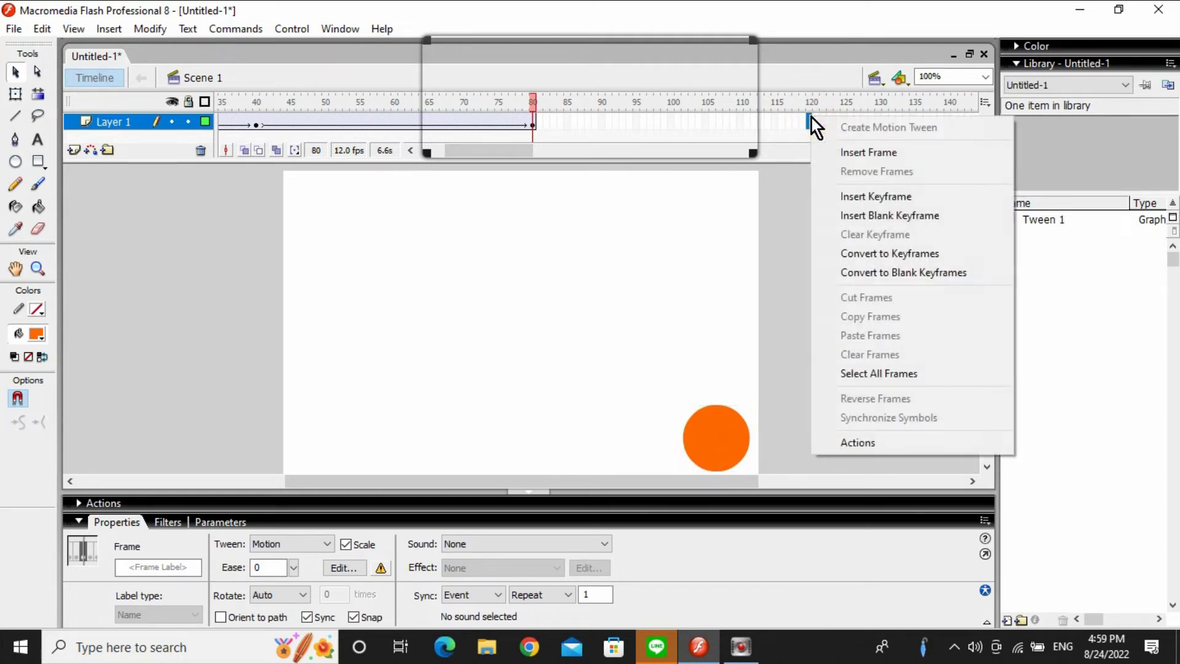
{"action": "left_click", "coordinate": [856, 203]}
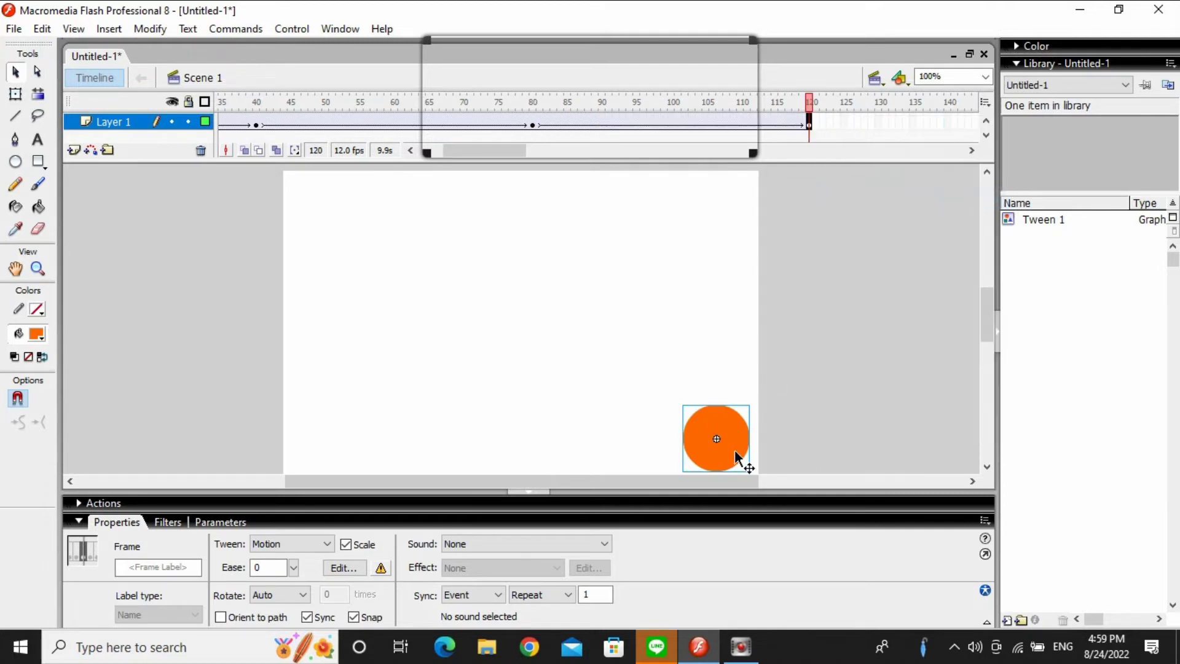
{"action": "left_click_drag", "start_coordinate": [735, 452], "coordinate": [736, 212]}
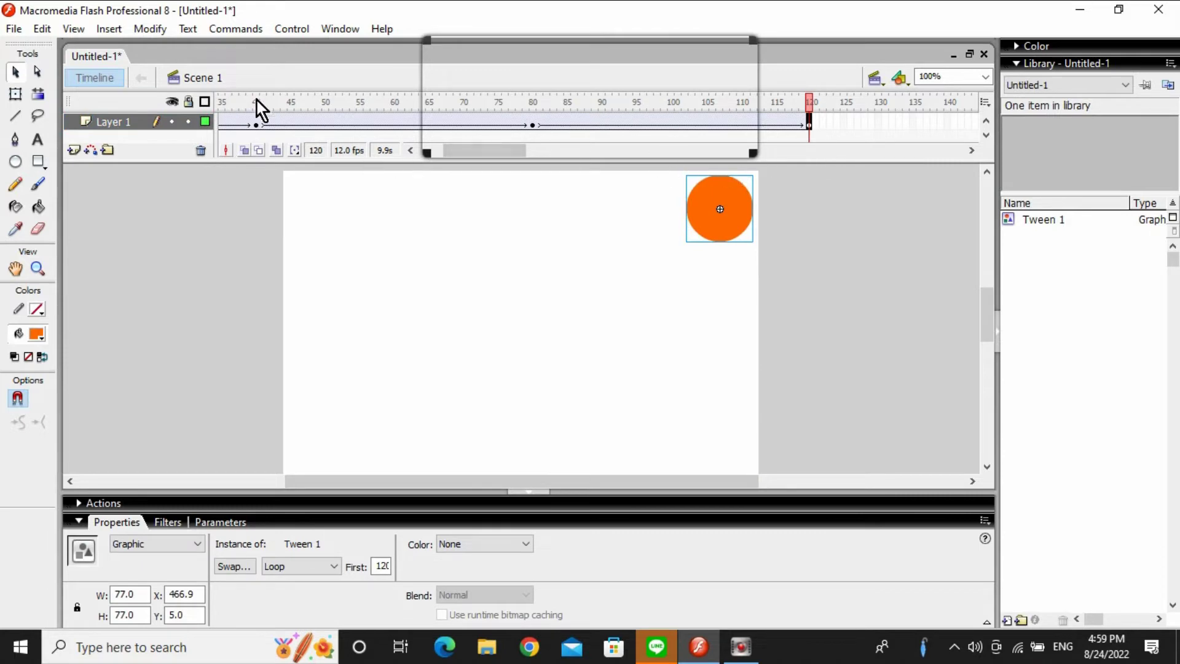
Step: Insert a keyframe at frame 160 and move the circle back to the stage's upper-left corner, at about X 8, Y 5
{"action": "left_click_drag", "start_coordinate": [458, 149], "coordinate": [517, 158]}
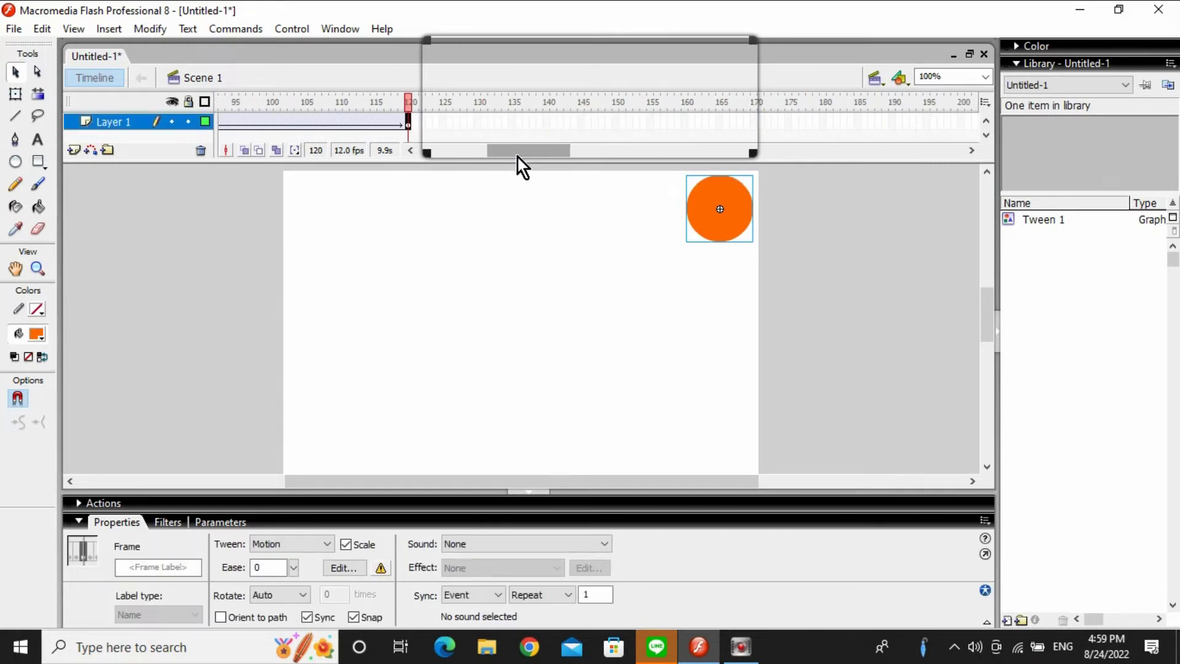
{"action": "right_click", "coordinate": [685, 119]}
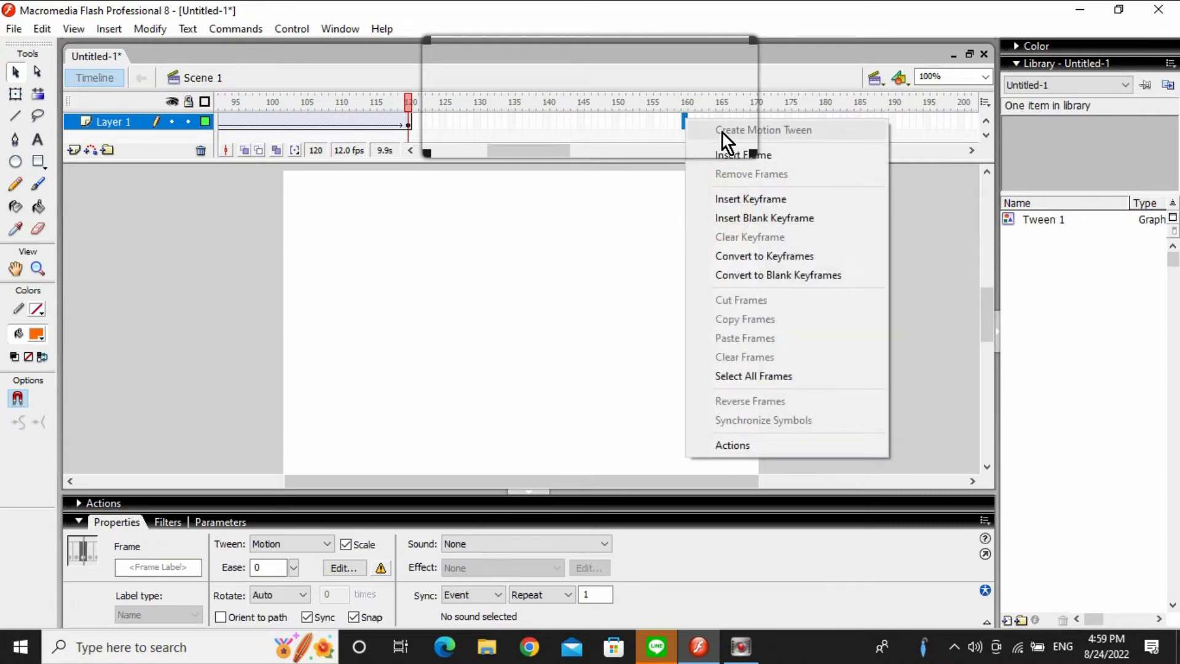
{"action": "left_click", "coordinate": [735, 194]}
{"action": "left_click_drag", "start_coordinate": [724, 217], "coordinate": [327, 219]}
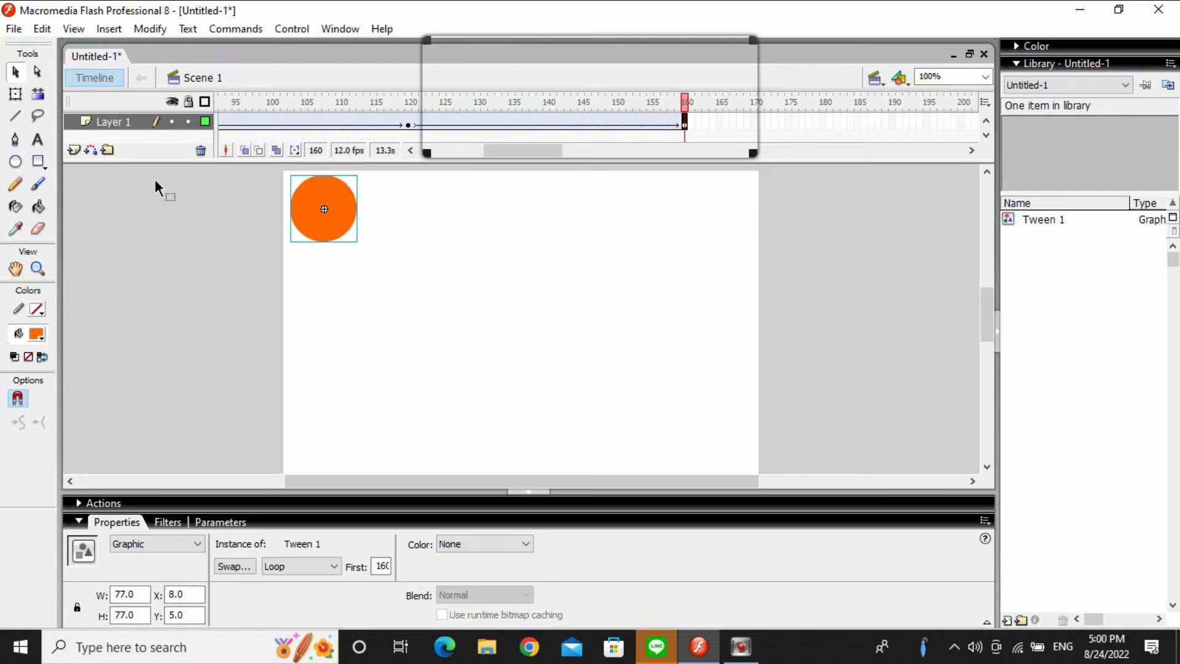
Step: Test the movie to watch the circle's animation, and close the preview
{"action": "key", "text": "ctrl+Return"}
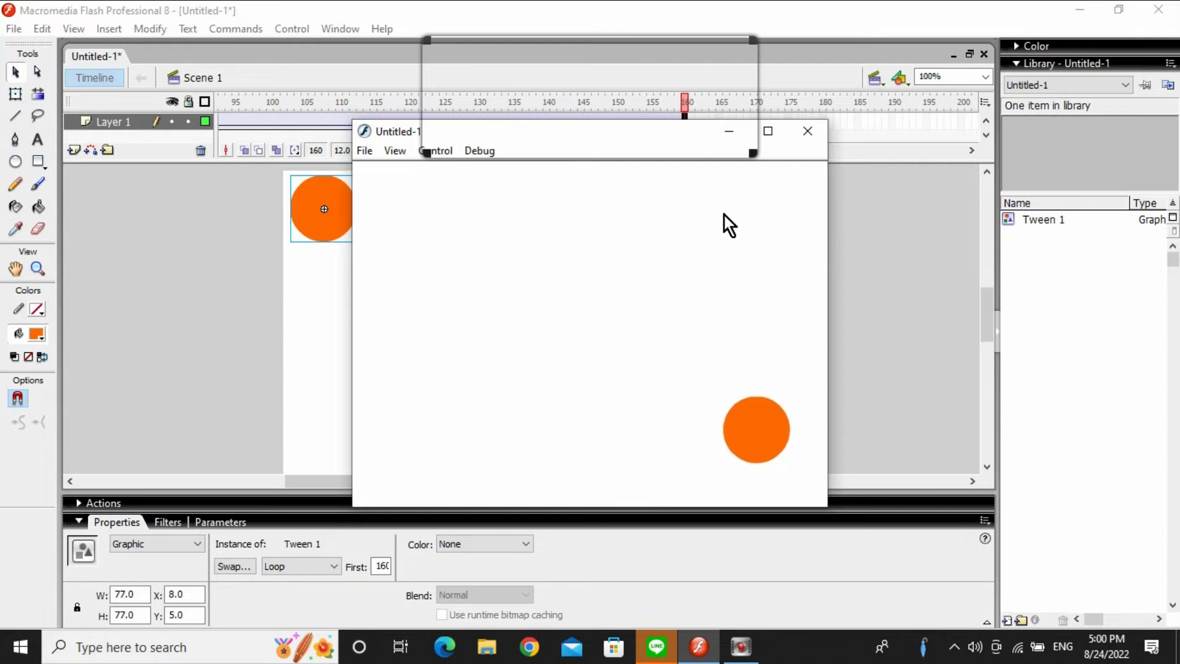
{"action": "left_click", "coordinate": [806, 132]}
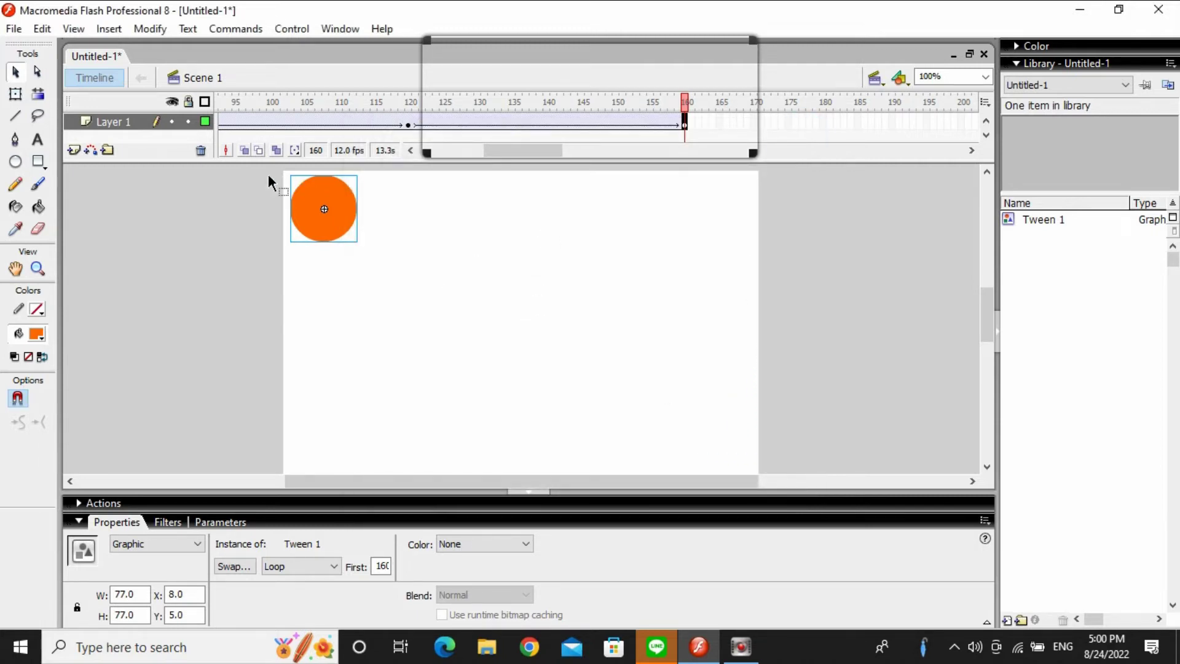
Step: Add a new layer above Layer 1 and enlarge the timeline so that both layers fit
{"action": "left_click", "coordinate": [72, 150]}
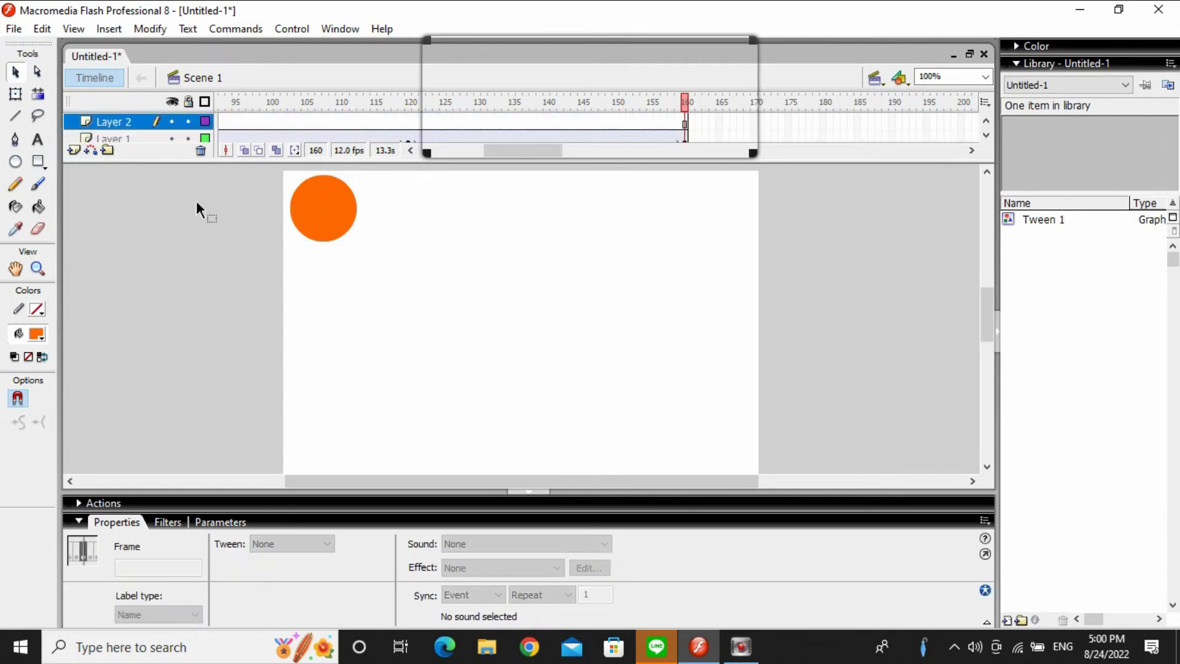
{"action": "left_click_drag", "start_coordinate": [177, 159], "coordinate": [177, 191]}
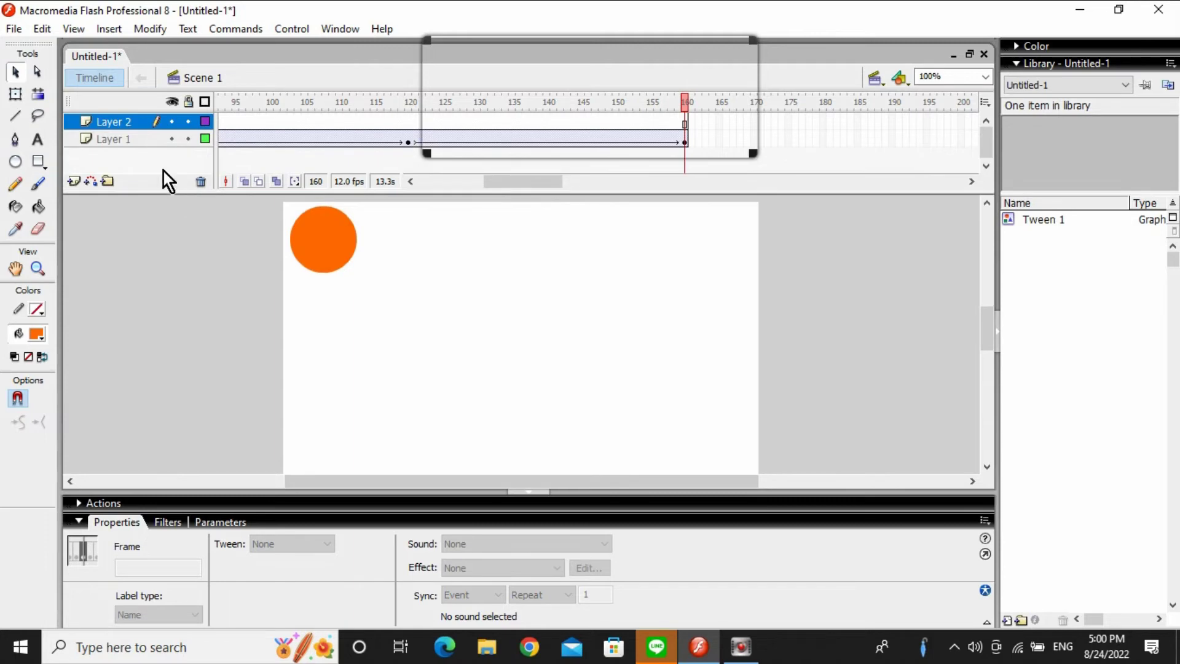
{"action": "double_click", "coordinate": [106, 120]}
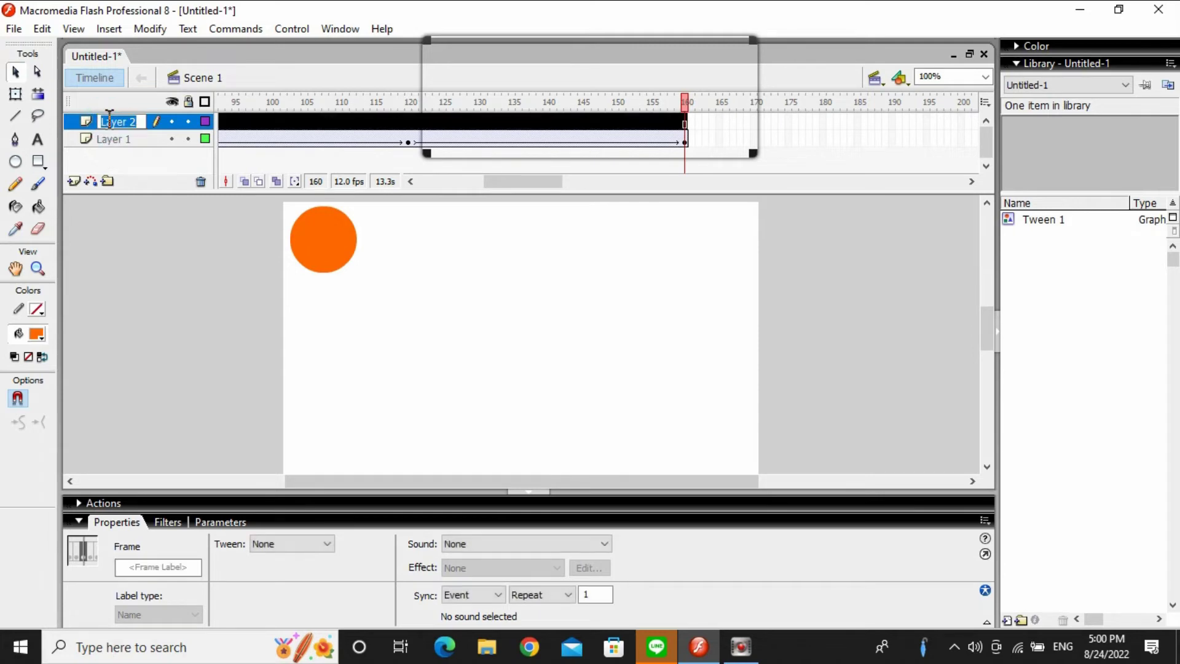
{"action": "double_click", "coordinate": [117, 139]}
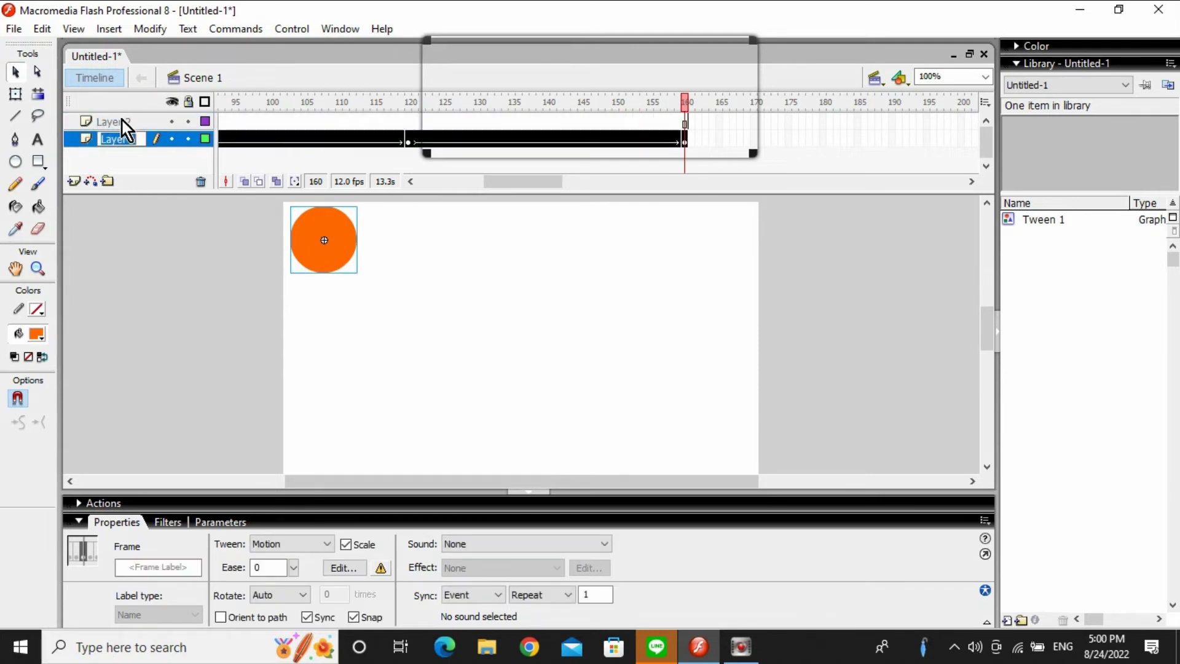
Step: Rename the new upper layer as stop
{"action": "left_click", "coordinate": [120, 120]}
{"action": "double_click", "coordinate": [120, 120]}
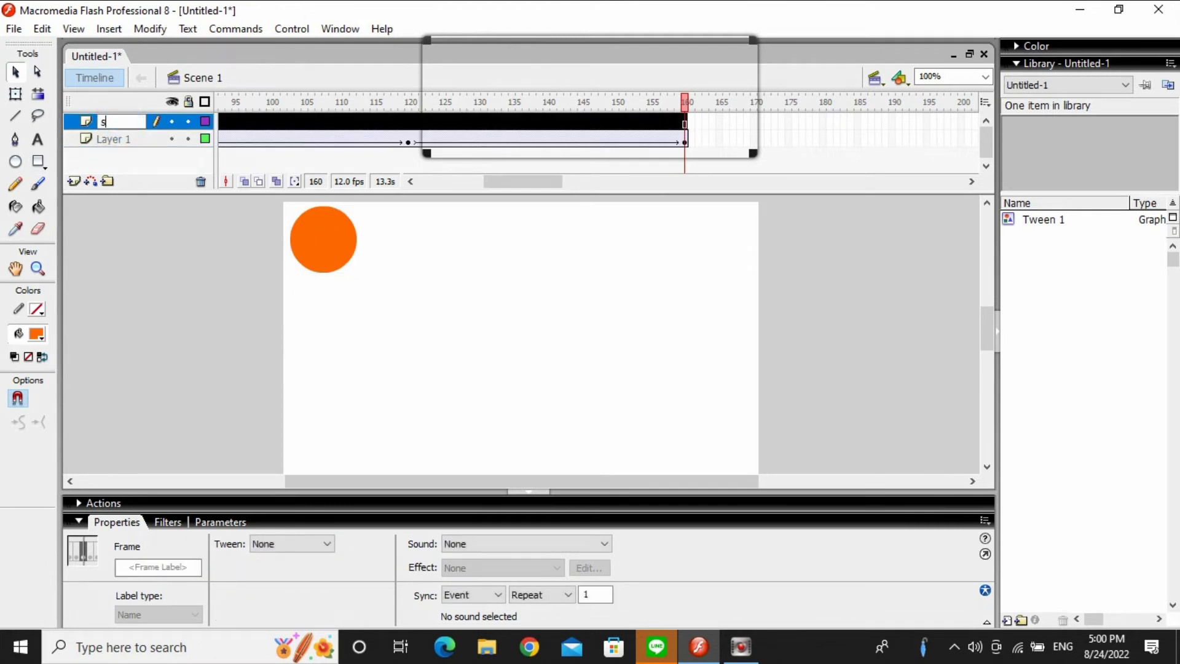
{"action": "type", "text": "sto[p"}
{"action": "key", "text": "Return"}
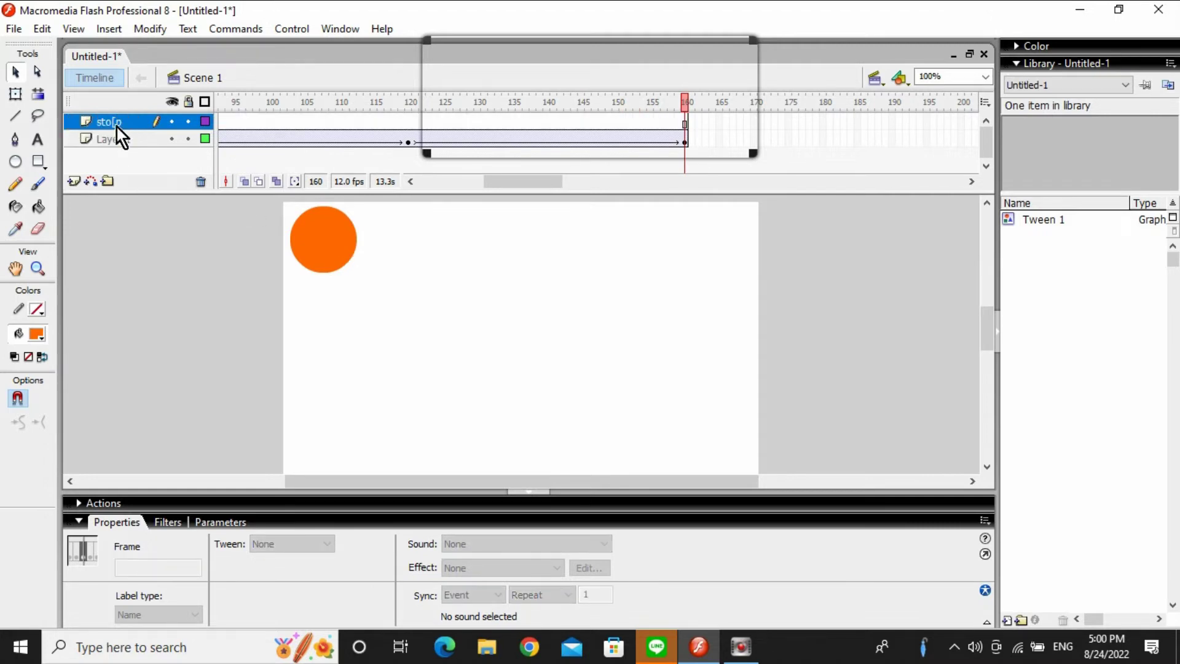
{"action": "left_click", "coordinate": [109, 125]}
{"action": "double_click", "coordinate": [110, 126]}
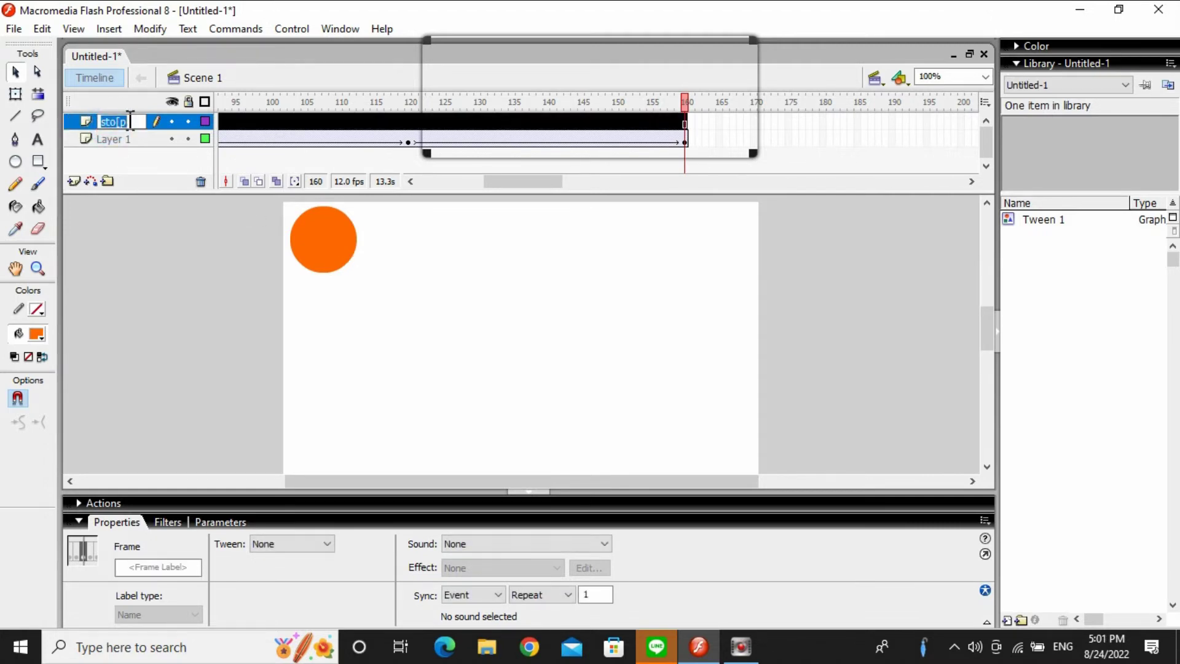
{"action": "left_click", "coordinate": [130, 118]}
{"action": "key", "text": "BackSpace"}
{"action": "key", "text": "BackSpace"}
{"action": "type", "text": "p"}
{"action": "key", "text": "Return"}
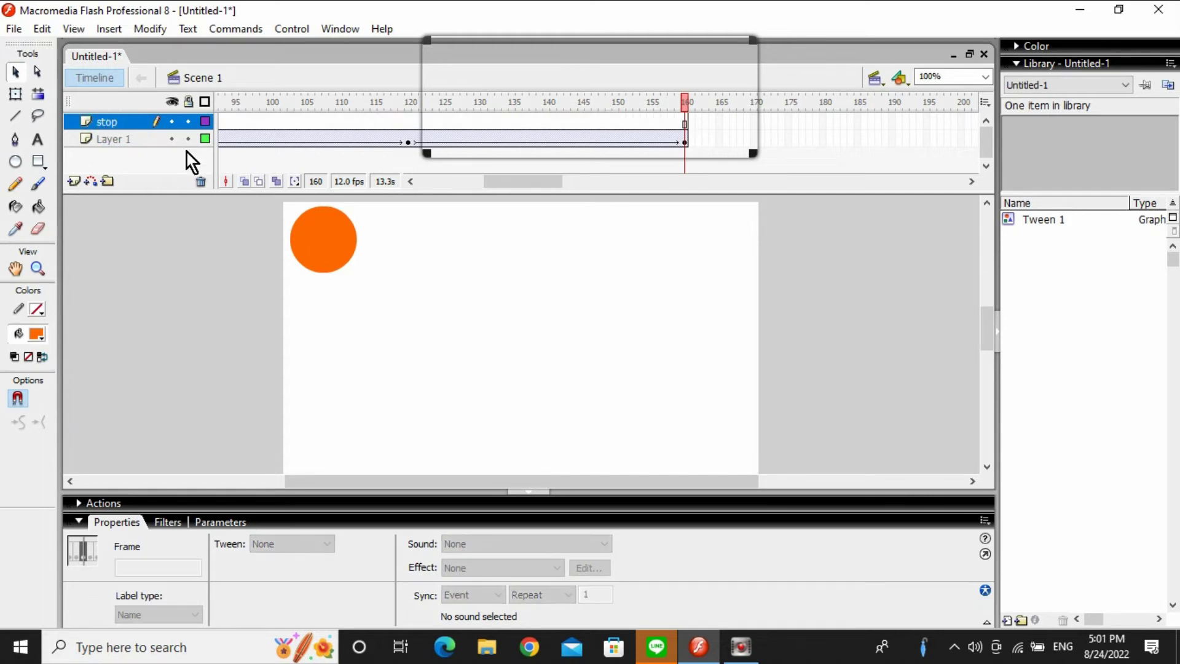
Step: Rename Layer 1, which holds the circle animation, as วงกลม
{"action": "left_click", "coordinate": [105, 139]}
{"action": "double_click", "coordinate": [104, 139]}
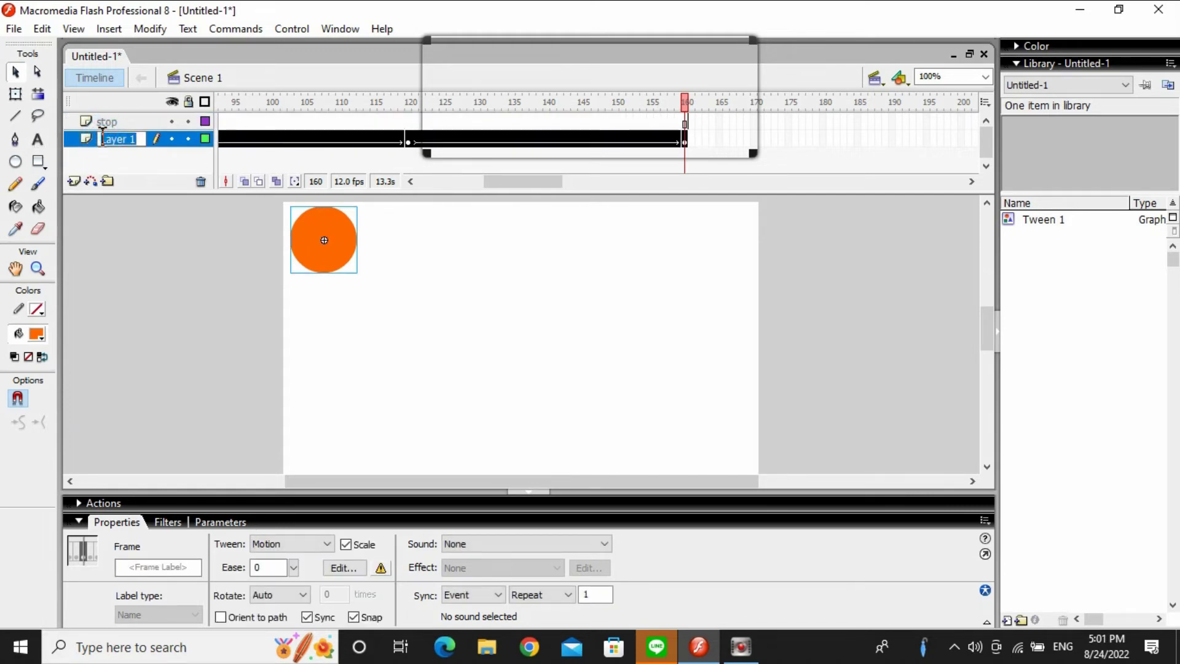
{"action": "key", "text": "alt+shift"}
{"action": "type", "text": "วงกลม"}
{"action": "key", "text": "Return"}
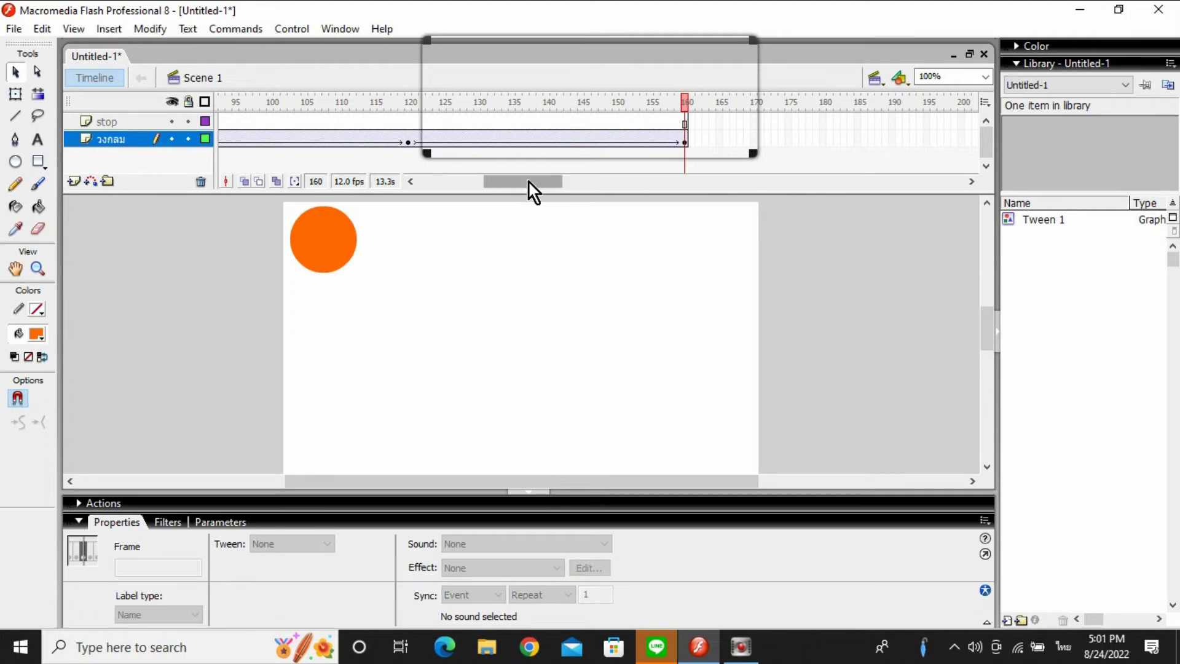
Step: Move the stop layer's blank keyframe from frame 1 to frame 160, in line with the circle's last keyframe
{"action": "left_click_drag", "start_coordinate": [528, 180], "coordinate": [477, 226]}
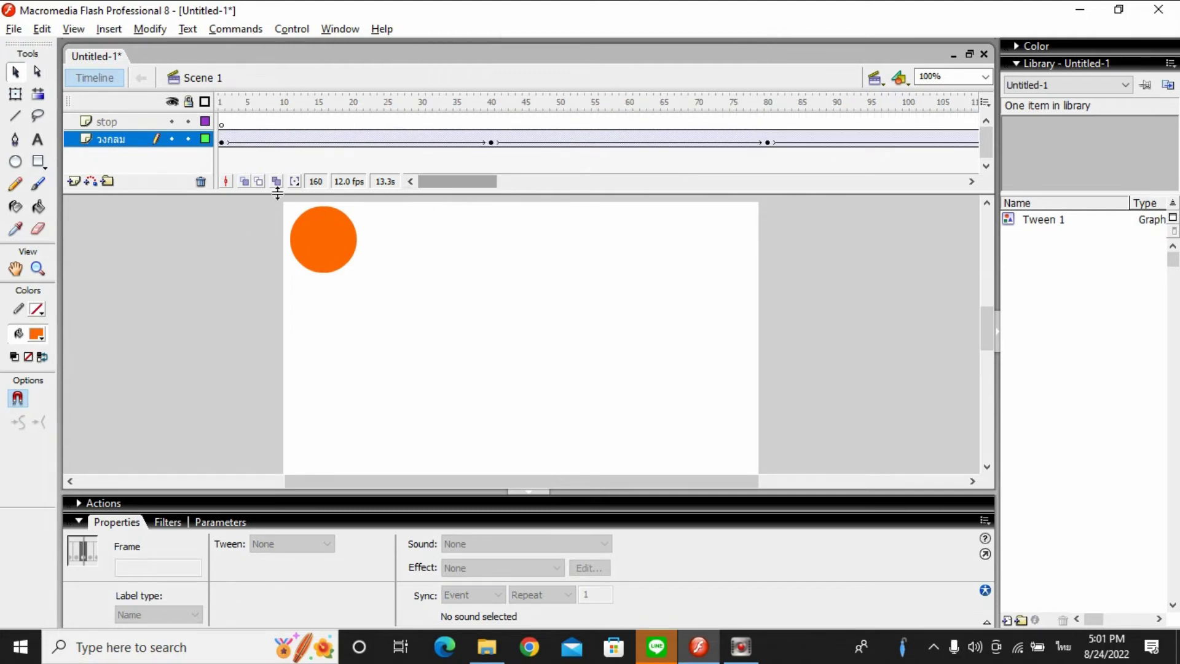
{"action": "left_click", "coordinate": [220, 123]}
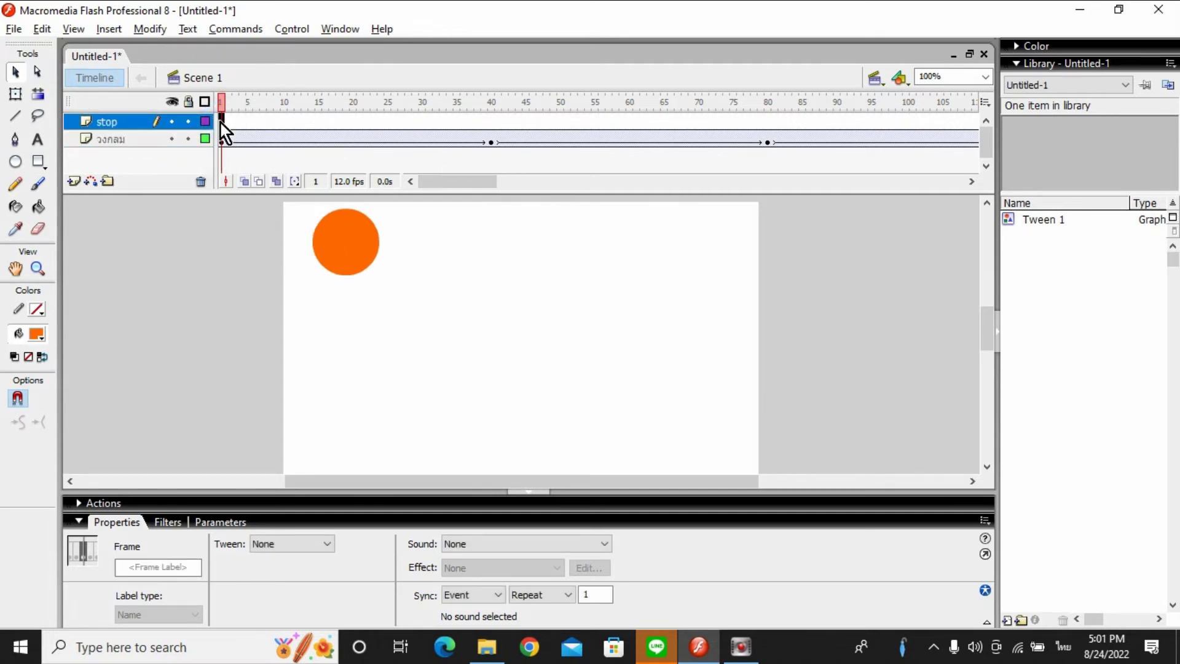
{"action": "left_click", "coordinate": [221, 118]}
{"action": "left_click_drag", "start_coordinate": [221, 118], "coordinate": [838, 126]}
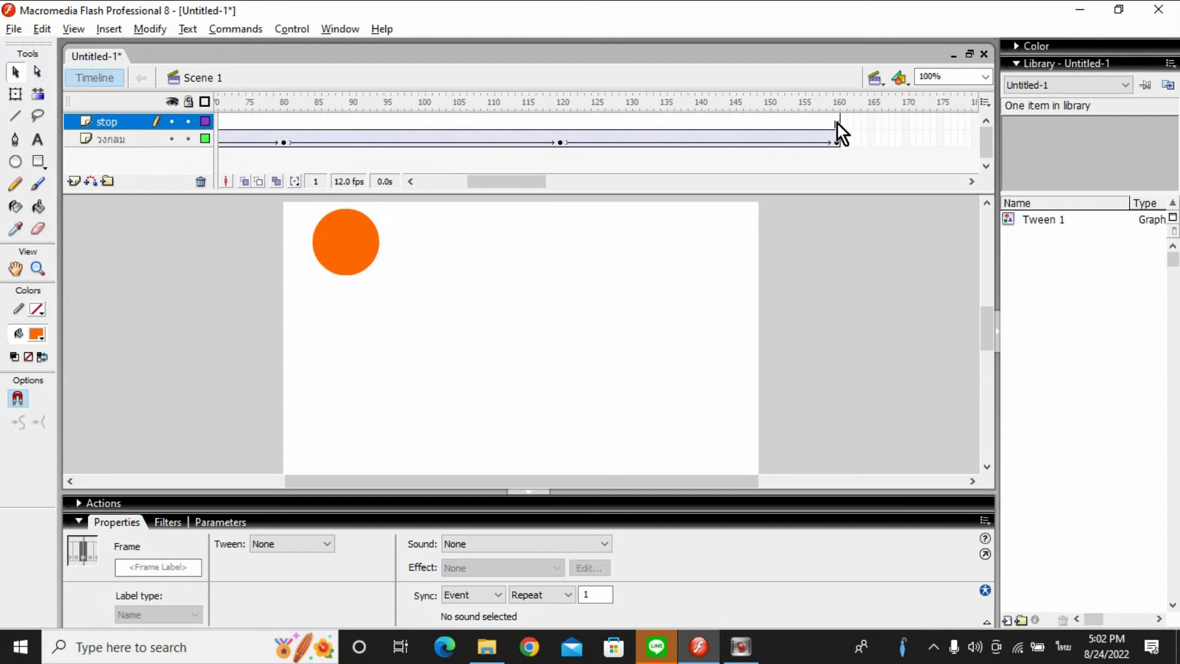
{"action": "left_click_drag", "start_coordinate": [837, 123], "coordinate": [837, 124]}
{"action": "left_click", "coordinate": [809, 121]}
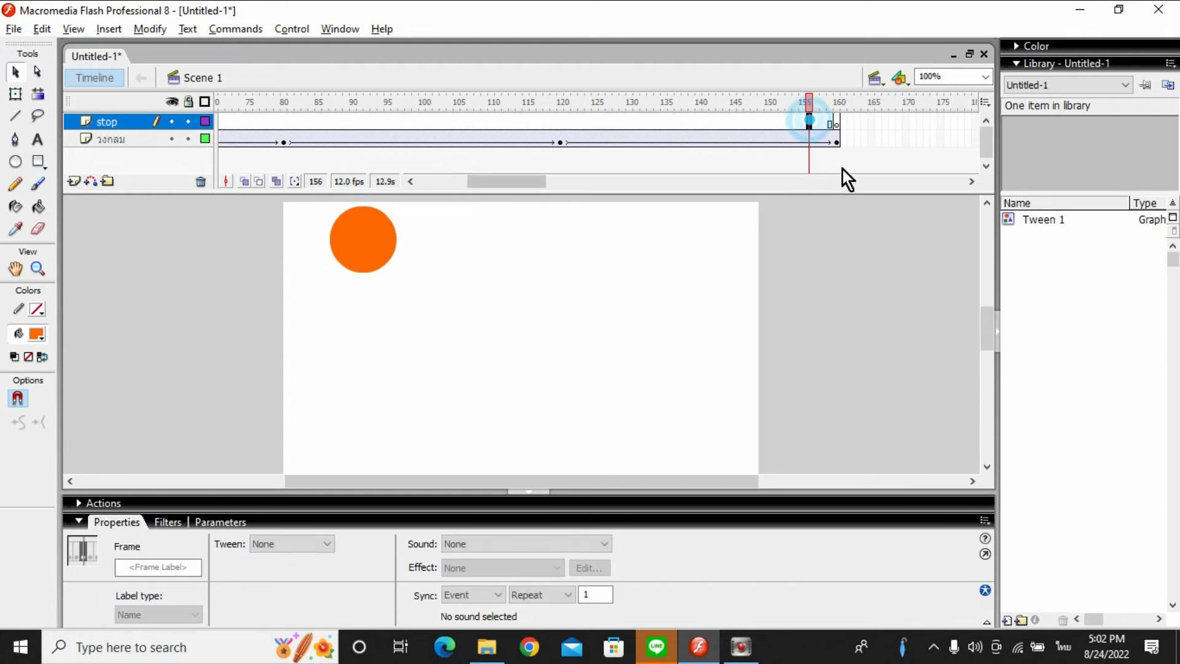
{"action": "left_click", "coordinate": [719, 121]}
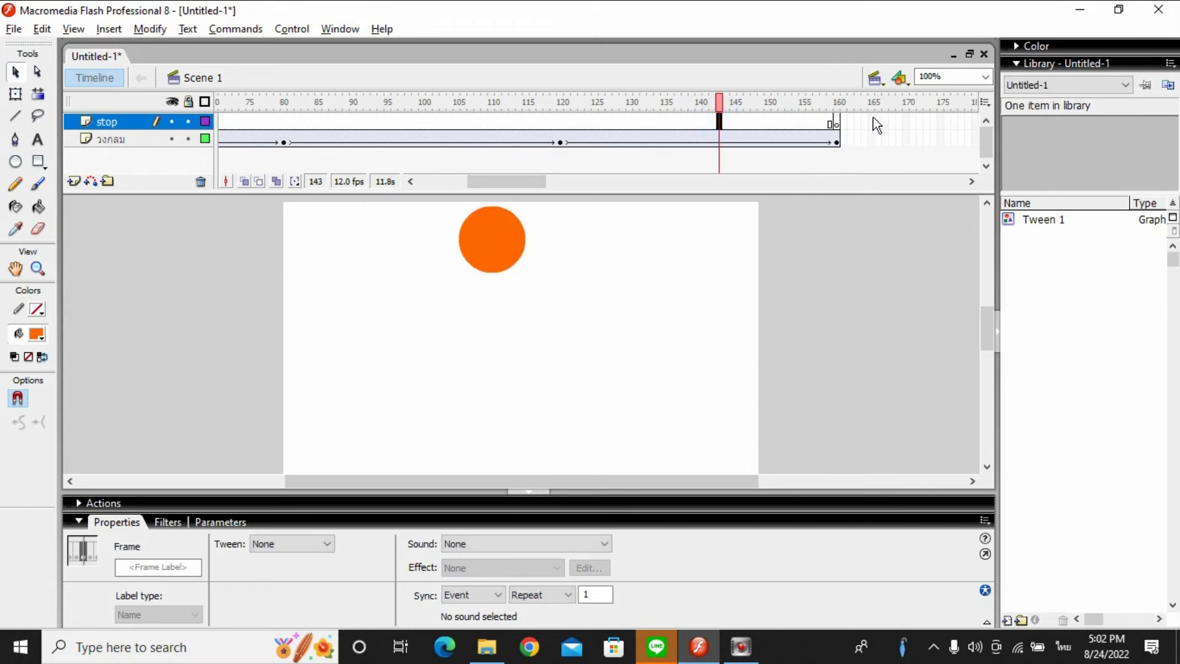
{"action": "left_click", "coordinate": [837, 123]}
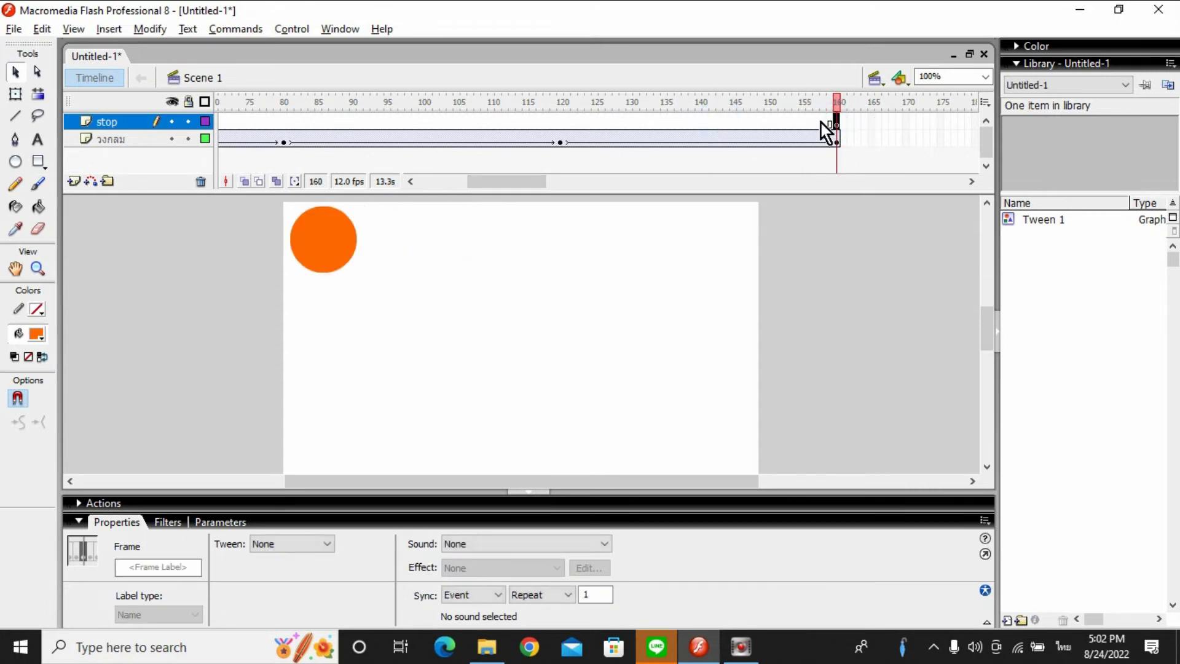
{"action": "left_click", "coordinate": [821, 122]}
{"action": "left_click", "coordinate": [885, 138]}
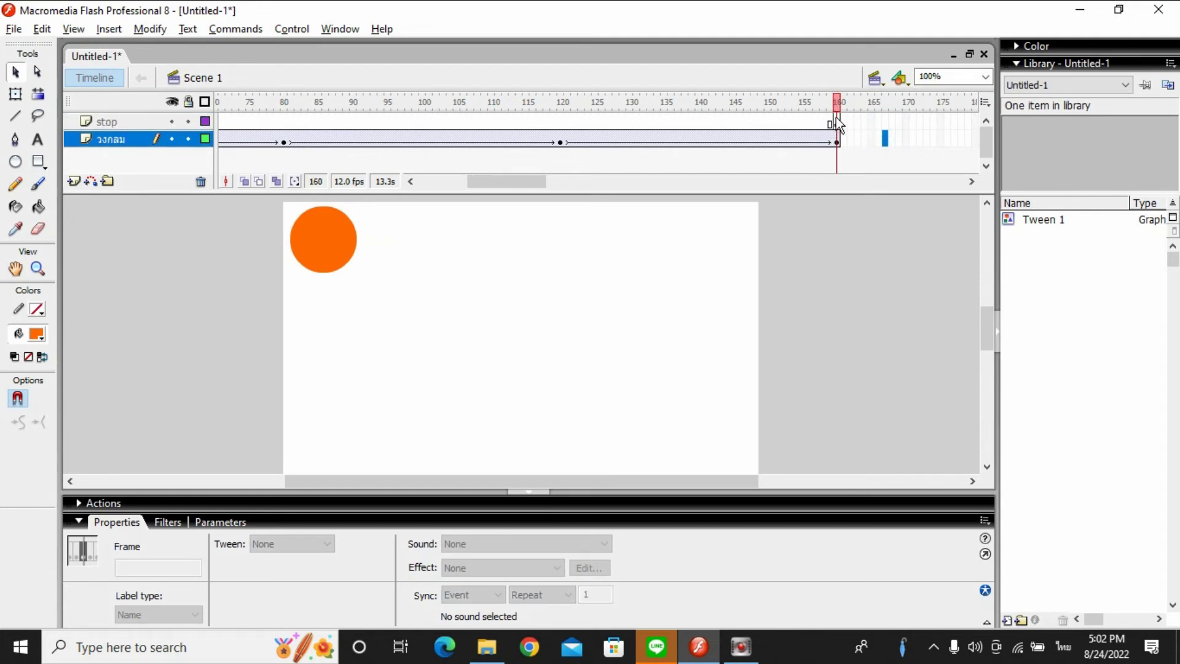
Step: Add the Timeline Control action stop(); to frame 160 of the stop layer, and close the script editor
{"action": "left_click", "coordinate": [835, 121]}
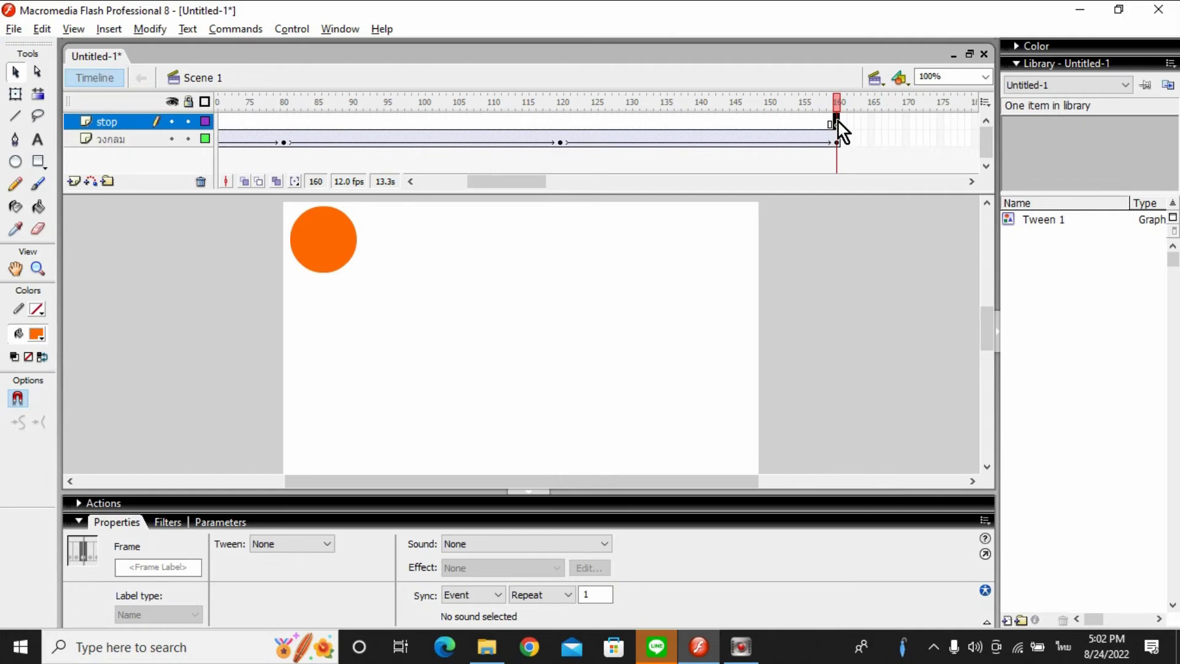
{"action": "key", "text": "F9"}
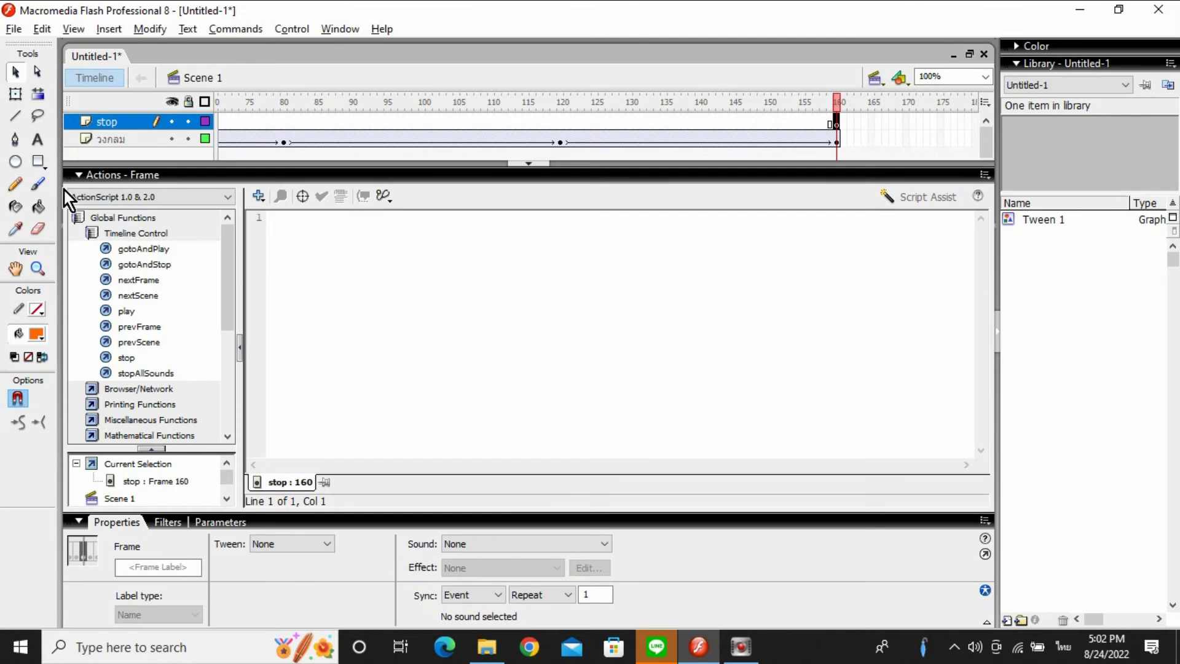
{"action": "left_click", "coordinate": [79, 219]}
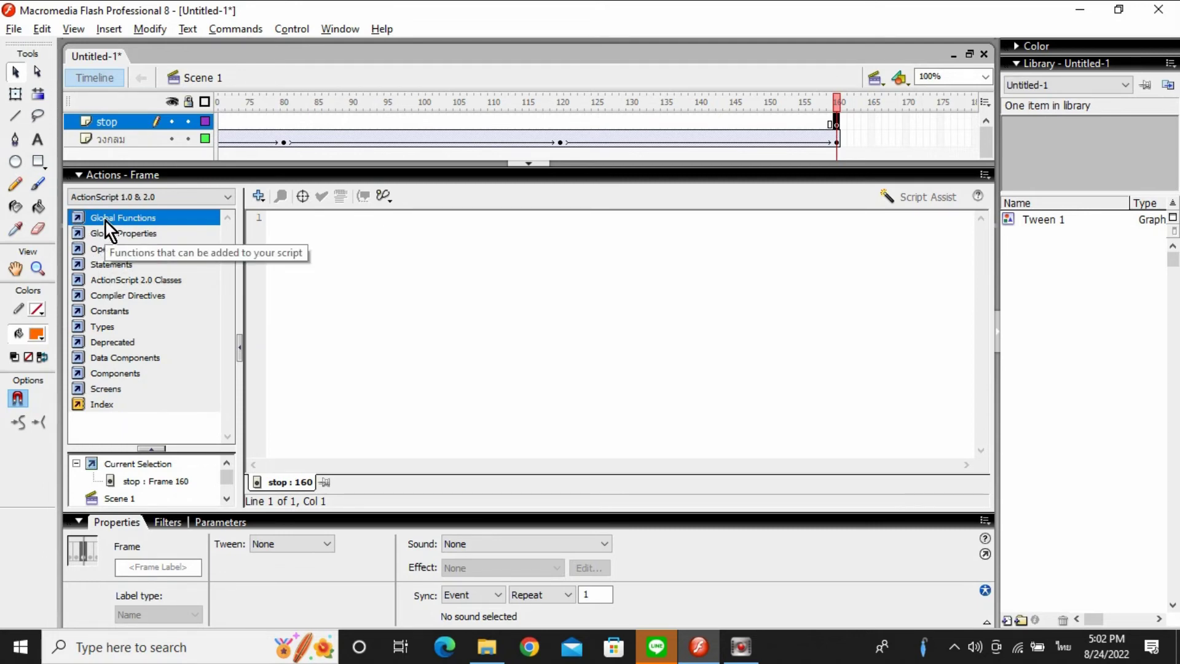
{"action": "left_click", "coordinate": [106, 221]}
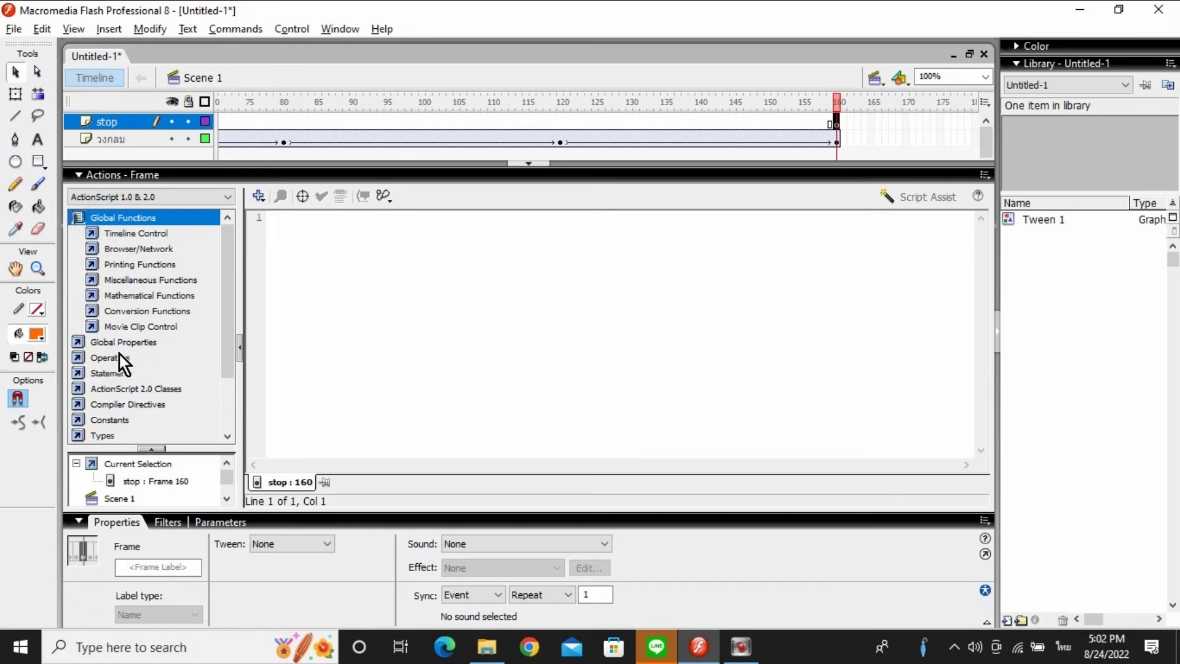
{"action": "left_click", "coordinate": [125, 233]}
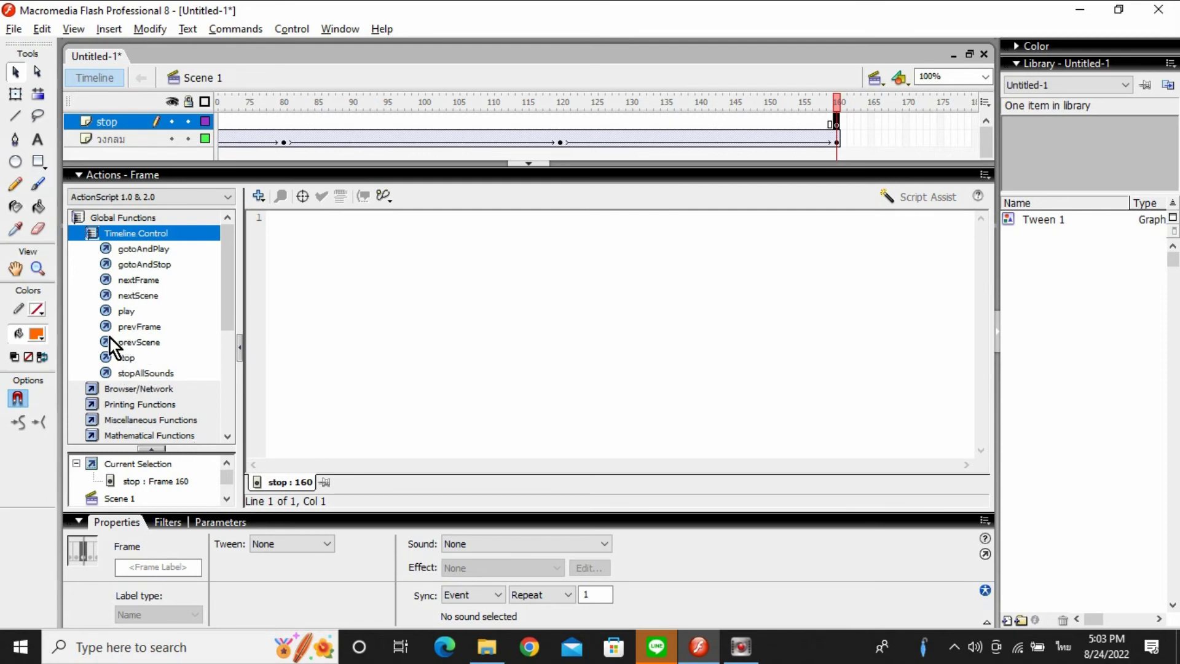
{"action": "left_click", "coordinate": [128, 359]}
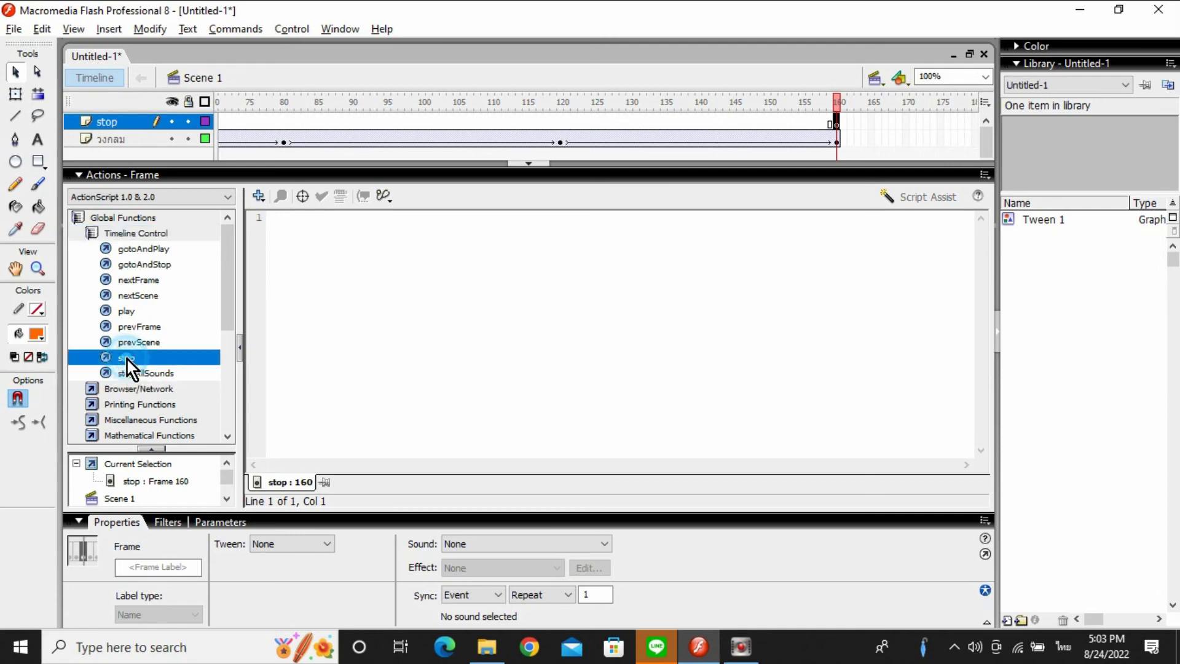
{"action": "double_click", "coordinate": [127, 360]}
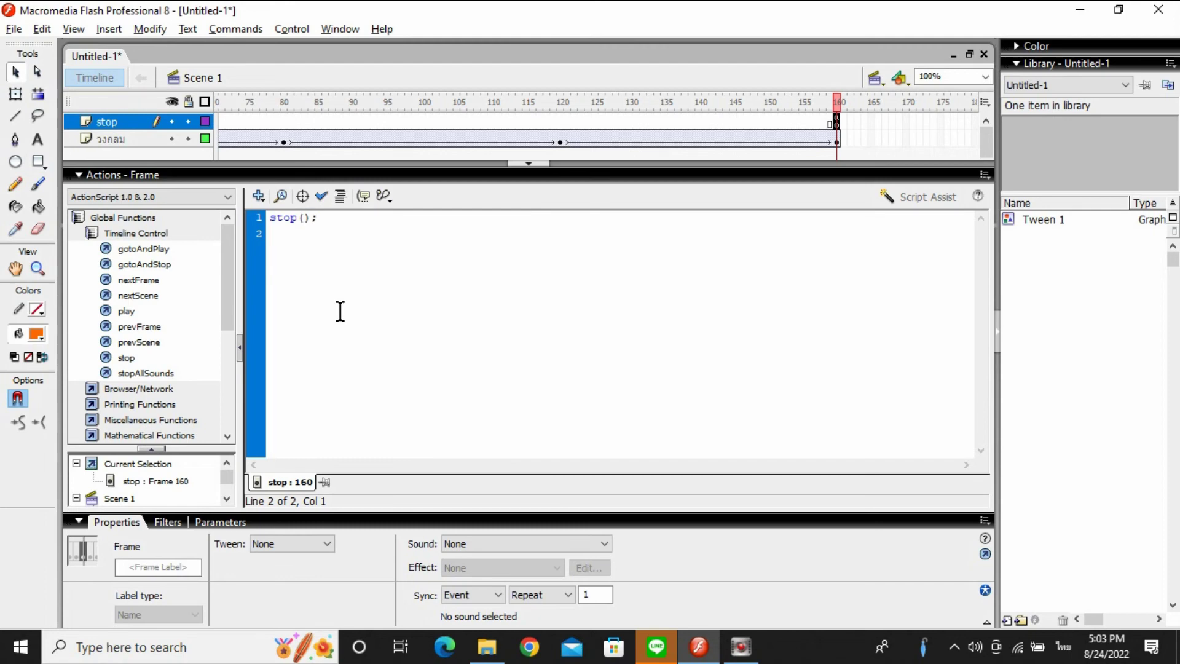
{"action": "key", "text": "F9"}
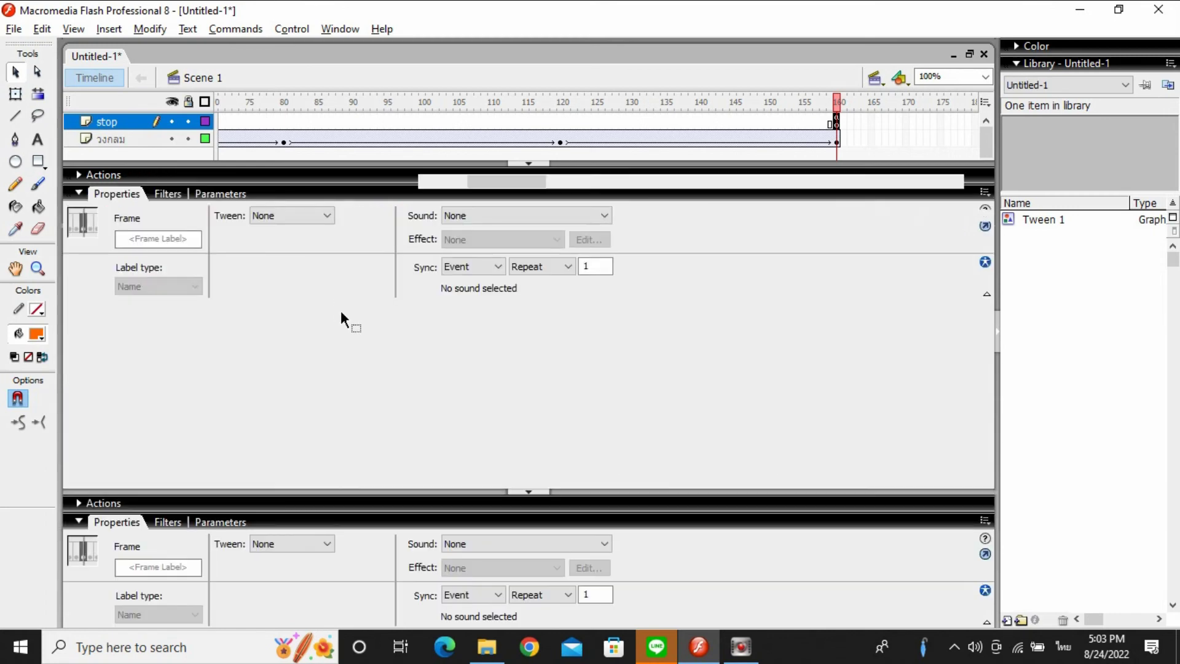
Step: Test the movie to check how the animation plays with the stop action on frame 160
{"action": "left_click", "coordinate": [858, 122]}
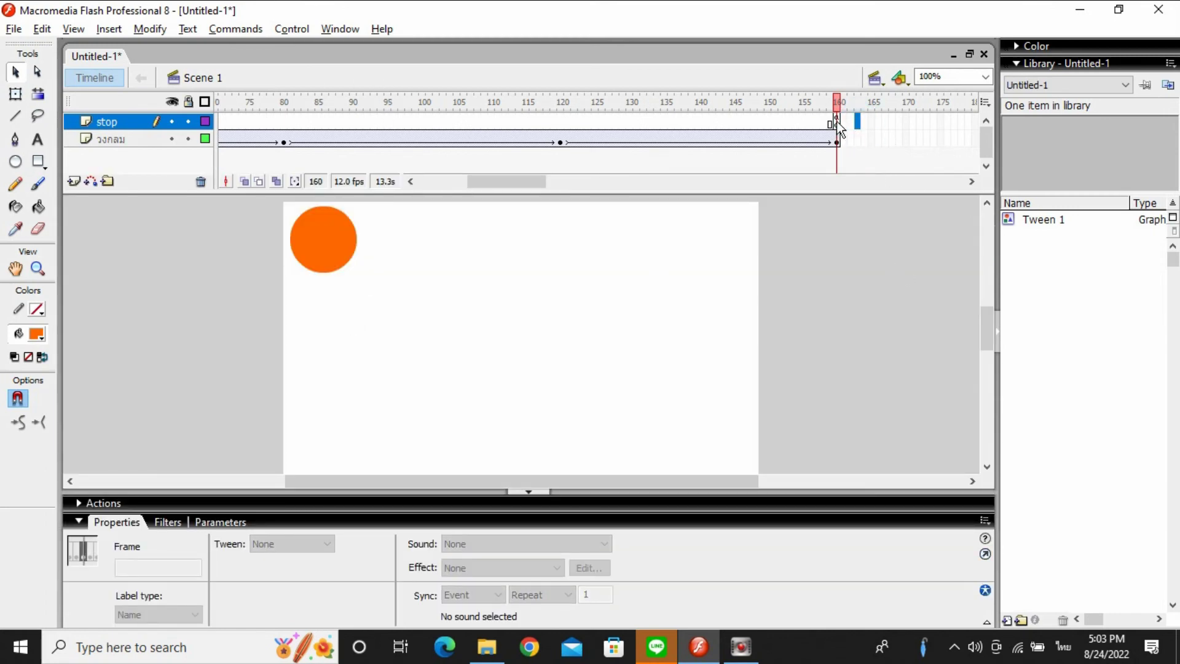
{"action": "left_click", "coordinate": [836, 121]}
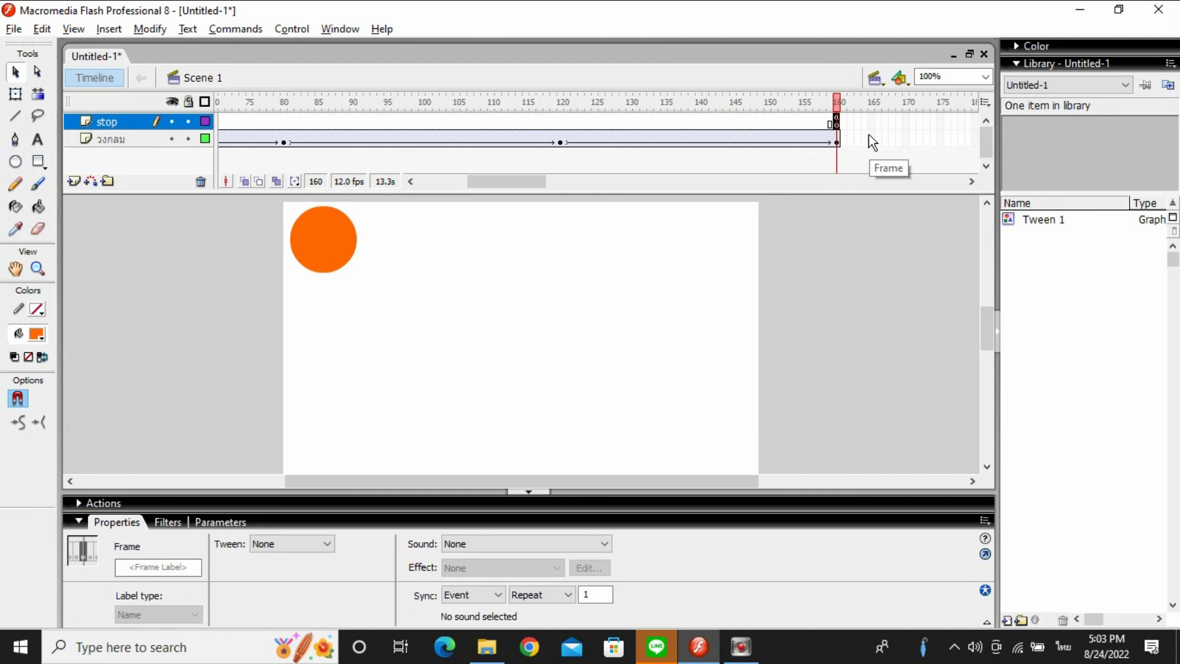
{"action": "key", "text": "ctrl+Return"}
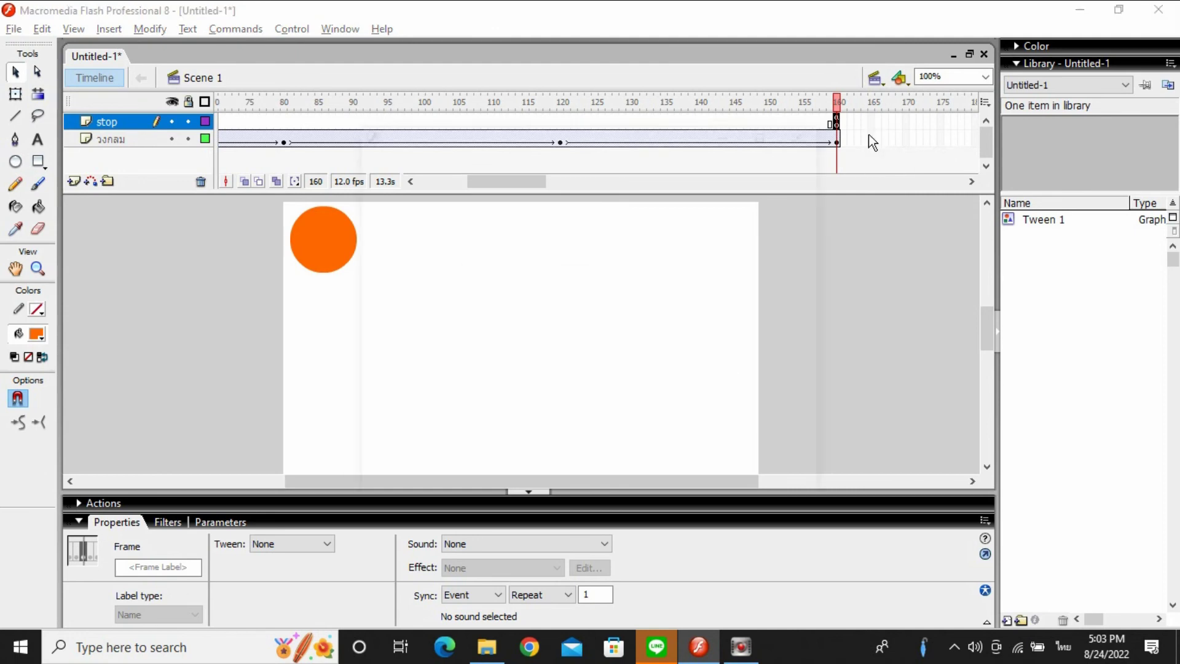